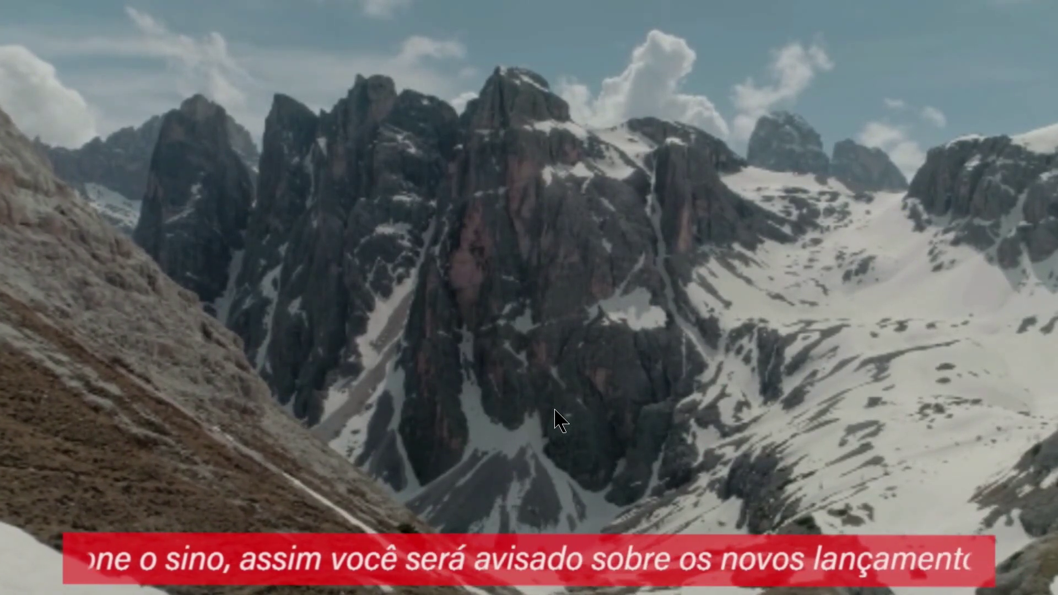
Step: Exit the full-screen playback of the red-bar crawl title
{"action": "key", "text": "Escape"}
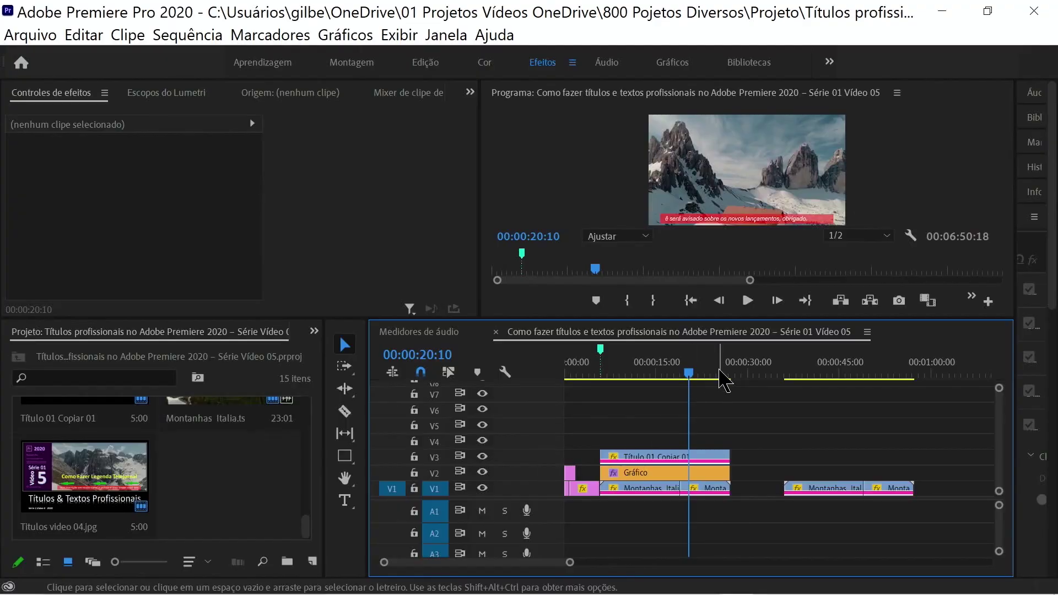
Step: Add a sequence marker at 00:00:36:07, where the second mountain clip begins
{"action": "mouse_move", "coordinate": [697, 376]}
{"action": "left_mouse_down"}
{"action": "mouse_move", "coordinate": [598, 403]}
{"action": "mouse_move", "coordinate": [774, 417]}
{"action": "left_mouse_up"}
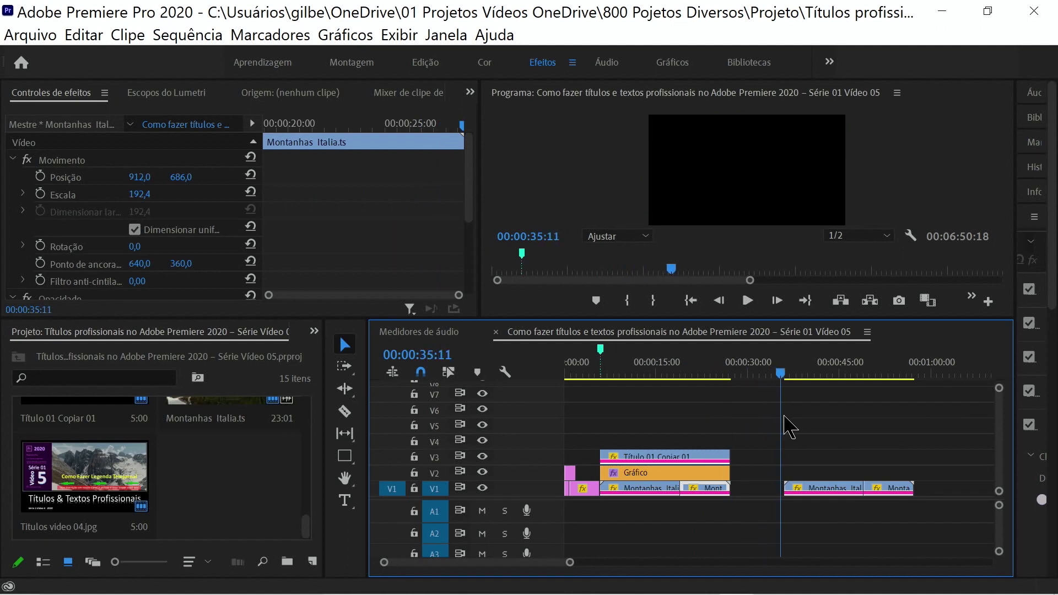
{"action": "left_click_drag", "start_coordinate": [775, 427], "coordinate": [786, 427]}
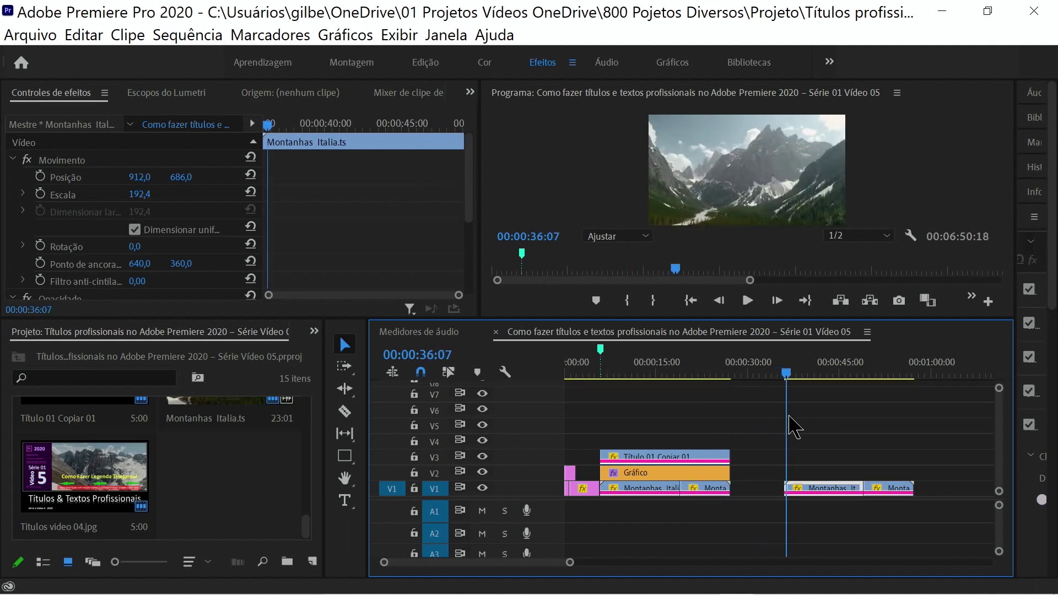
{"action": "left_click", "coordinate": [827, 460]}
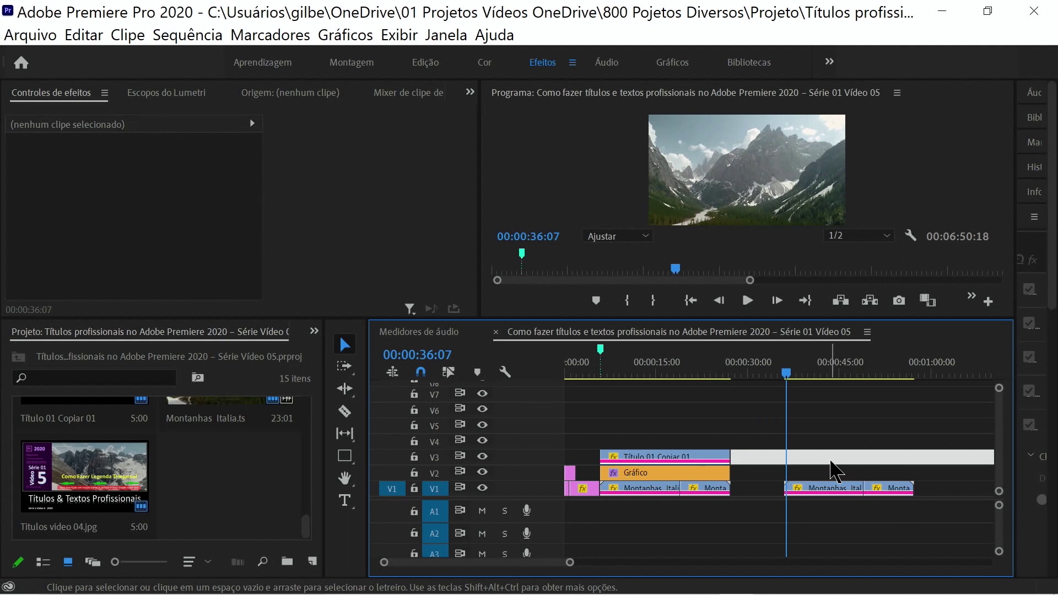
{"action": "left_click", "coordinate": [597, 302]}
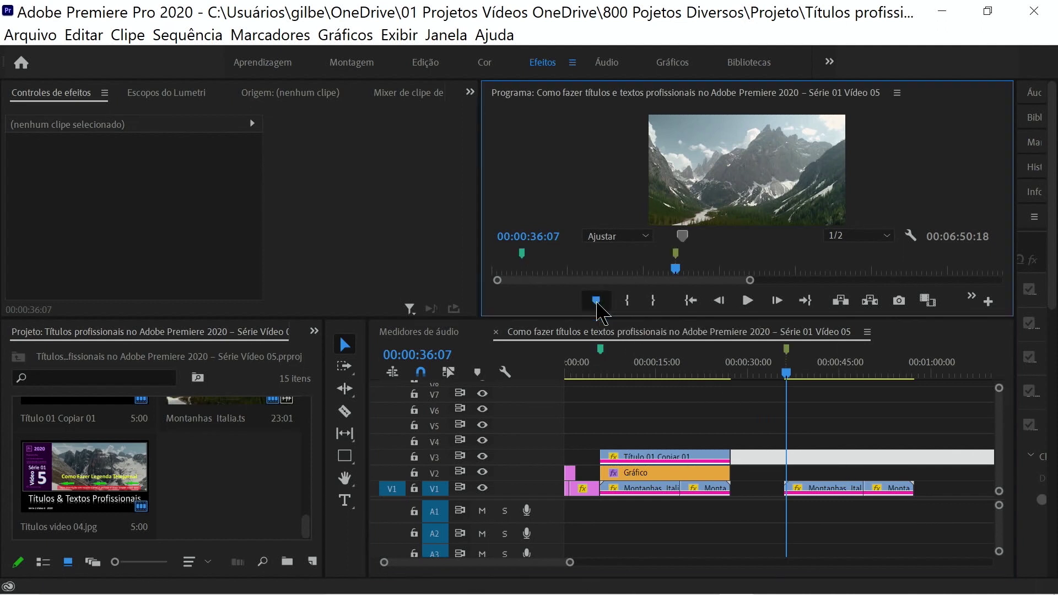
{"action": "left_click", "coordinate": [596, 302]}
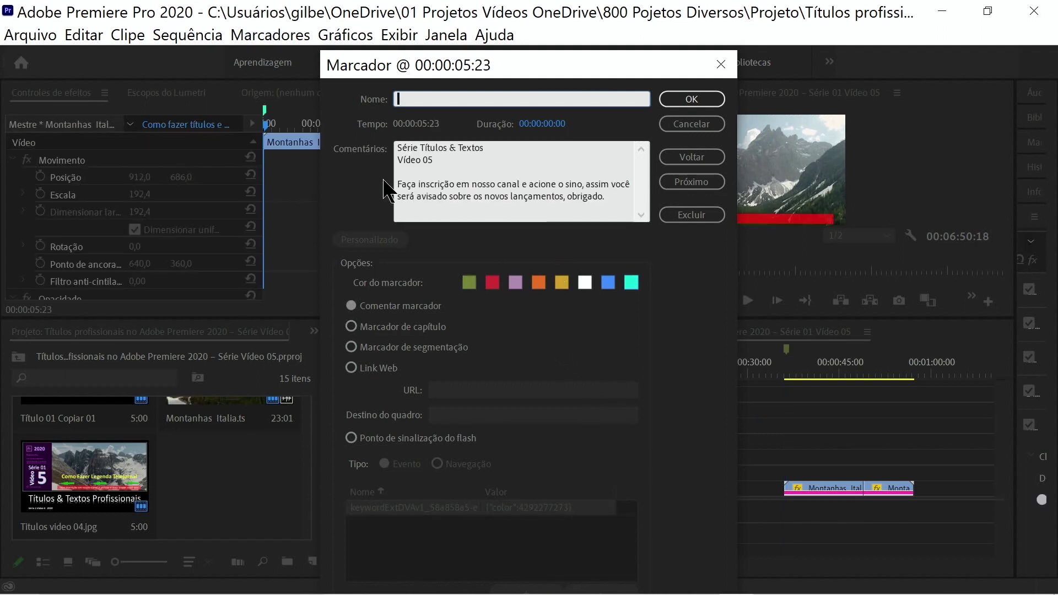
Step: Copy the subscribe-and-ring-the-bell sentence from the 00:00:05:23 marker's comments and close the marker
{"action": "left_click_drag", "start_coordinate": [398, 184], "coordinate": [586, 204]}
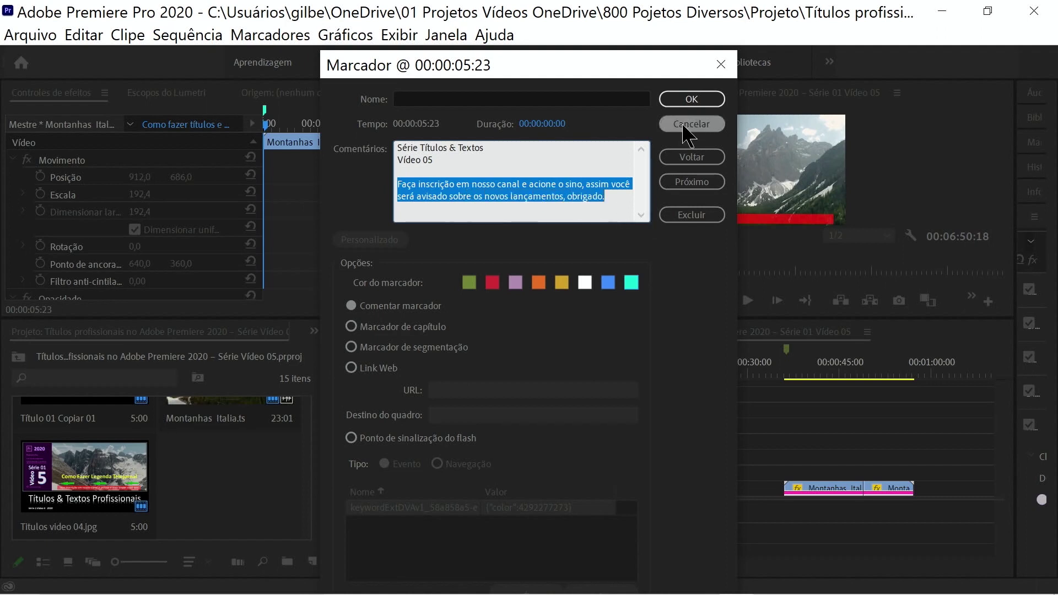
{"action": "left_click", "coordinate": [695, 100]}
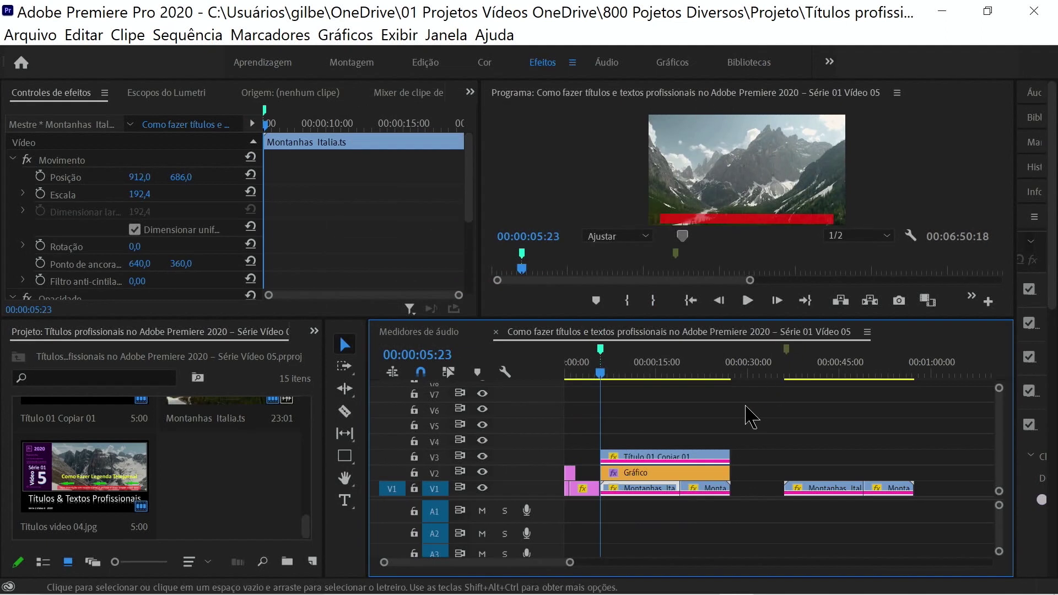
Step: At about 00:00:34, create a 1920×1080 legacy title named Título 09
{"action": "left_click_drag", "start_coordinate": [601, 373], "coordinate": [774, 411]}
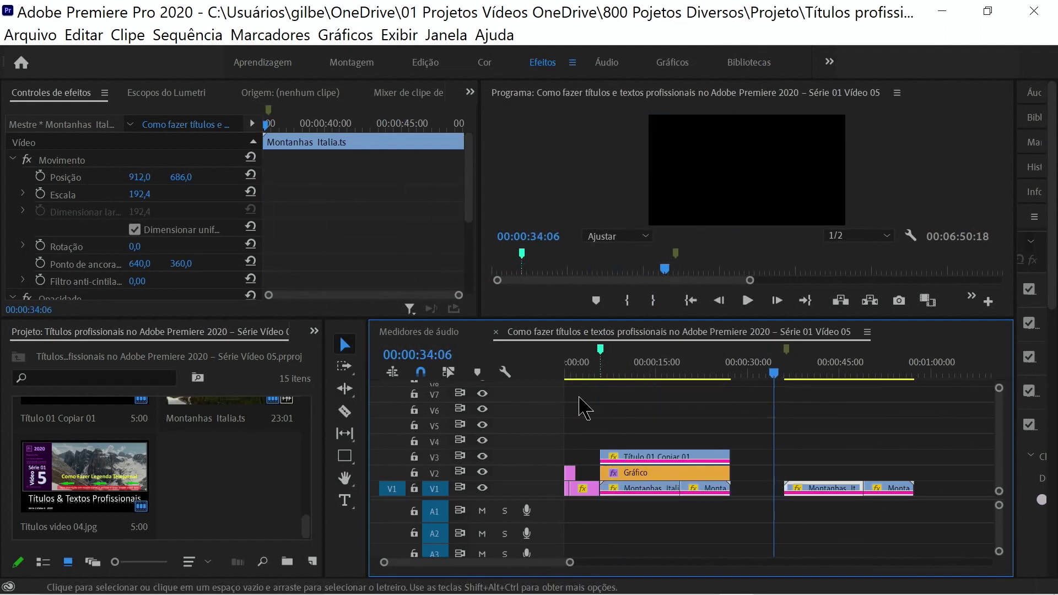
{"action": "left_click", "coordinate": [34, 34]}
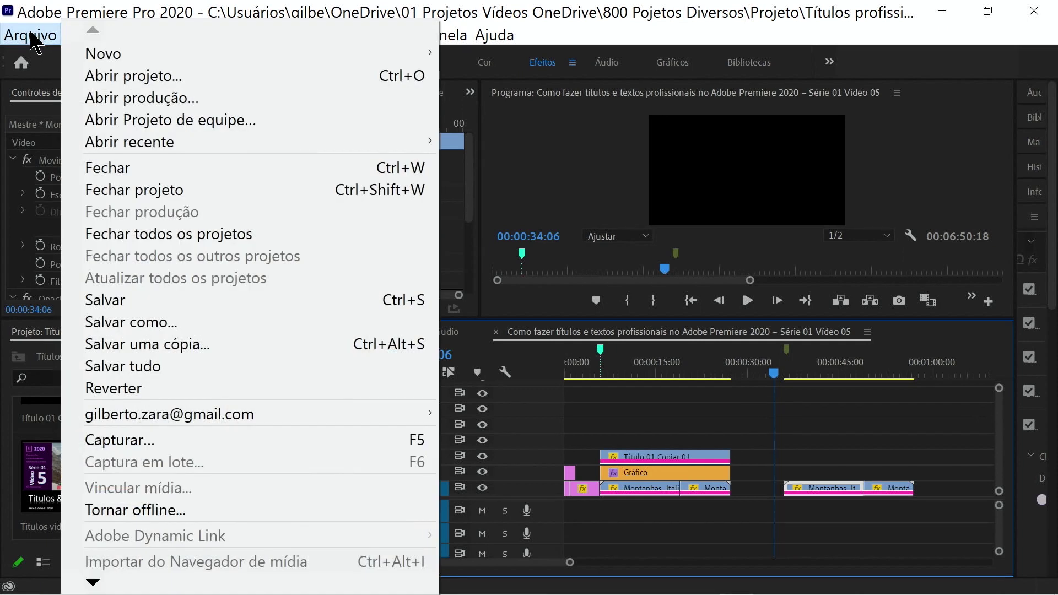
{"action": "mouse_move", "coordinate": [248, 54]}
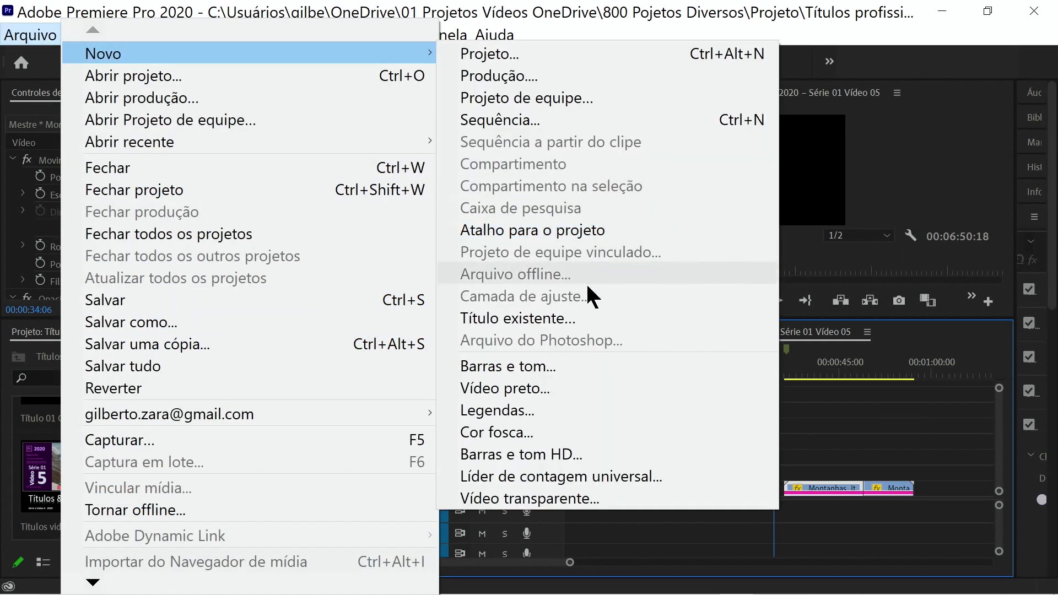
{"action": "left_click", "coordinate": [585, 319]}
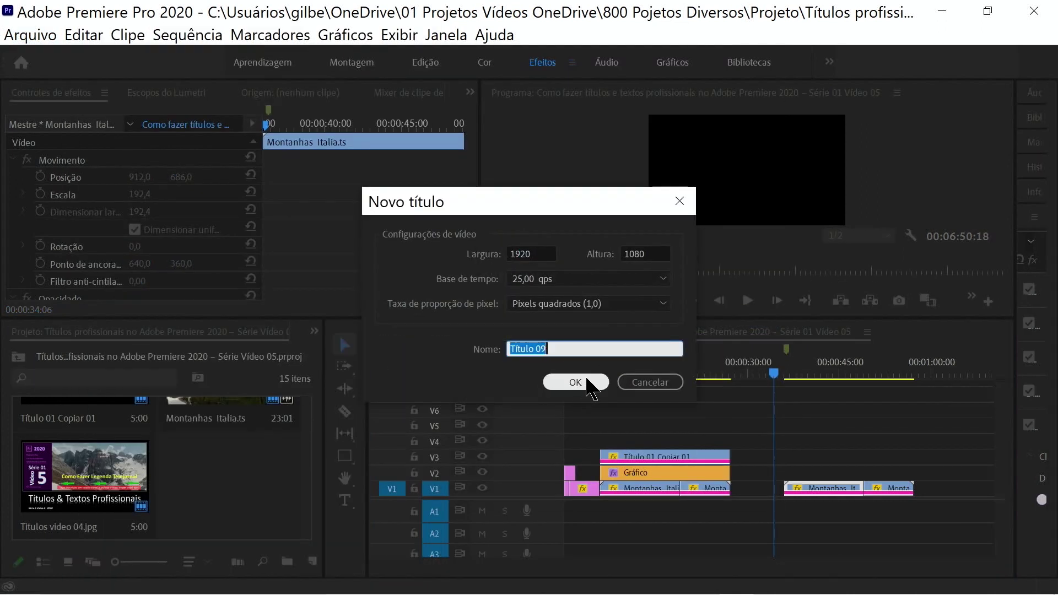
{"action": "left_click", "coordinate": [575, 383]}
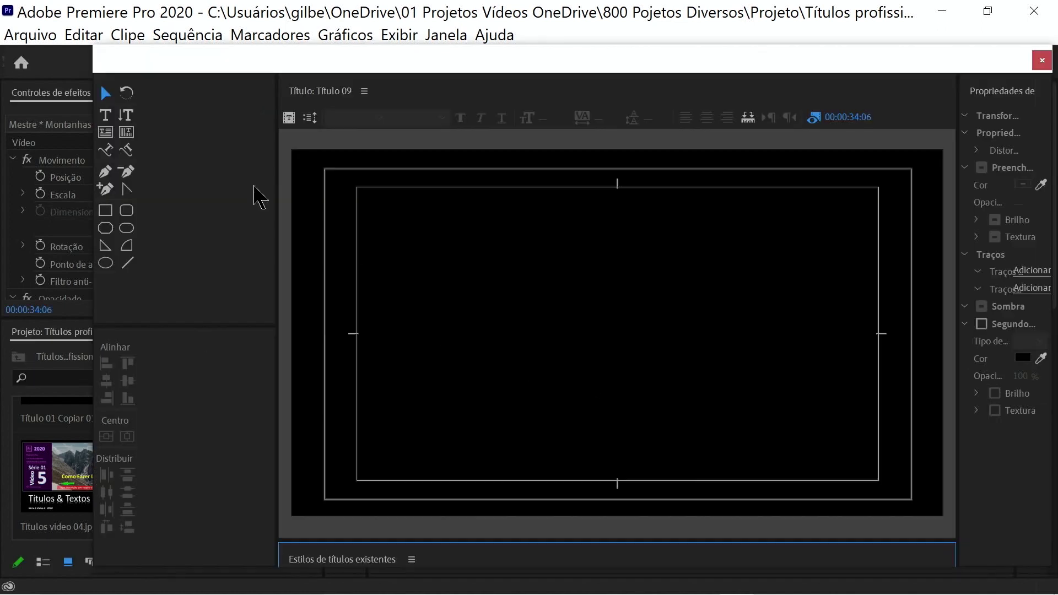
Step: Draw a text box near the bottom of Título 09 and paste the subscribe message
{"action": "left_click", "coordinate": [105, 115]}
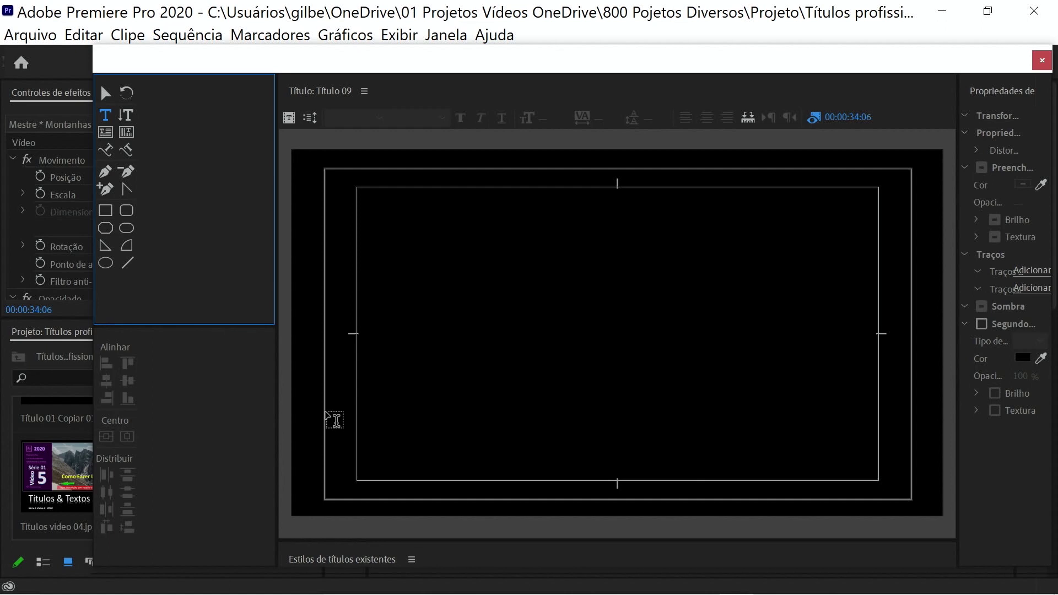
{"action": "left_click_drag", "start_coordinate": [326, 409], "coordinate": [908, 487]}
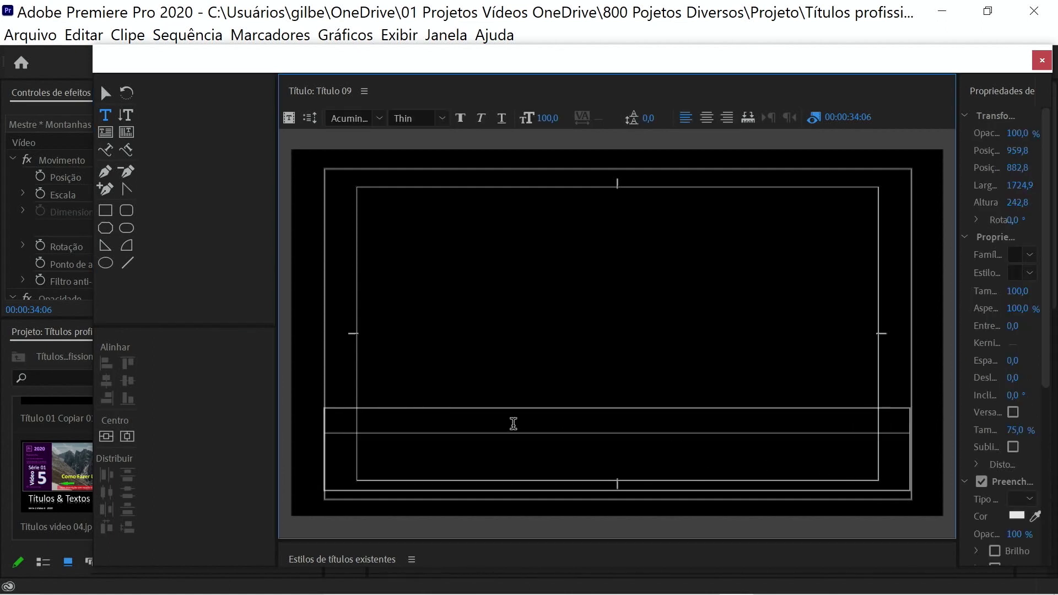
{"action": "key", "text": "Escape"}
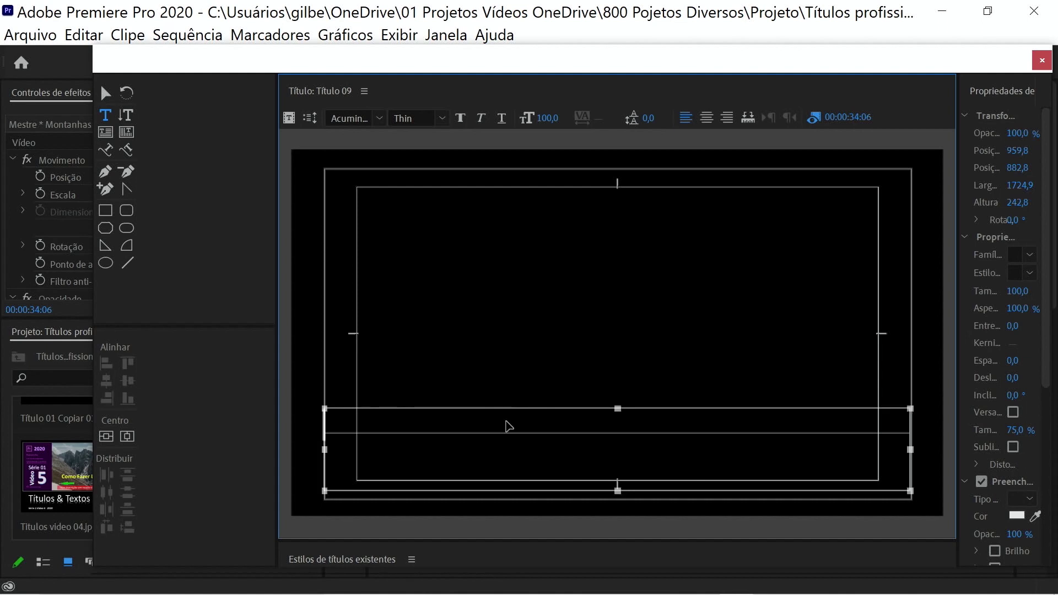
{"action": "key", "text": "ctrl+v"}
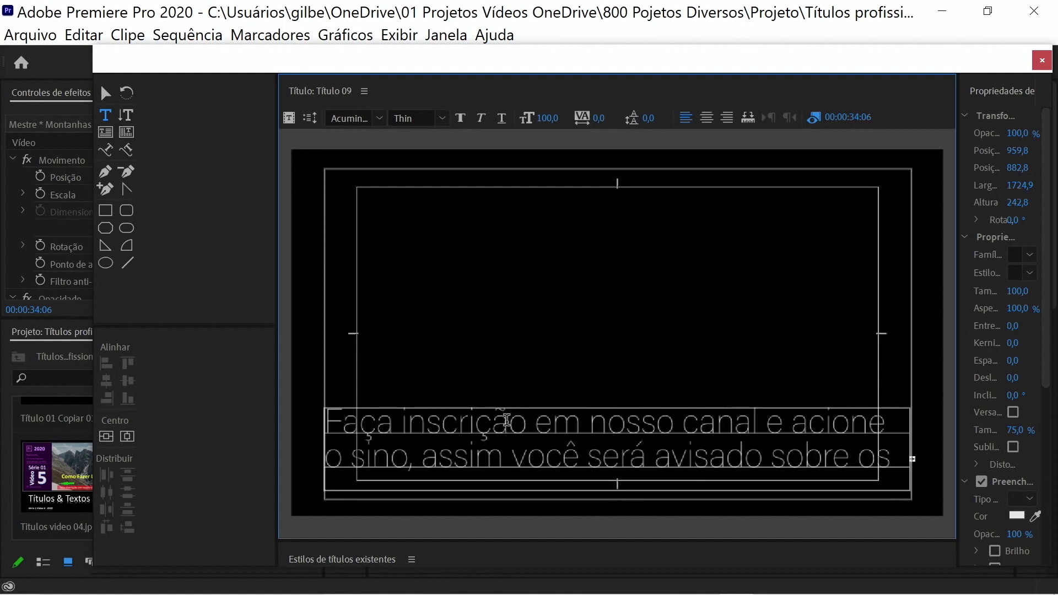
Step: Stretch the text box's left and right edges to about 2919.7 wide
{"action": "key", "text": "v"}
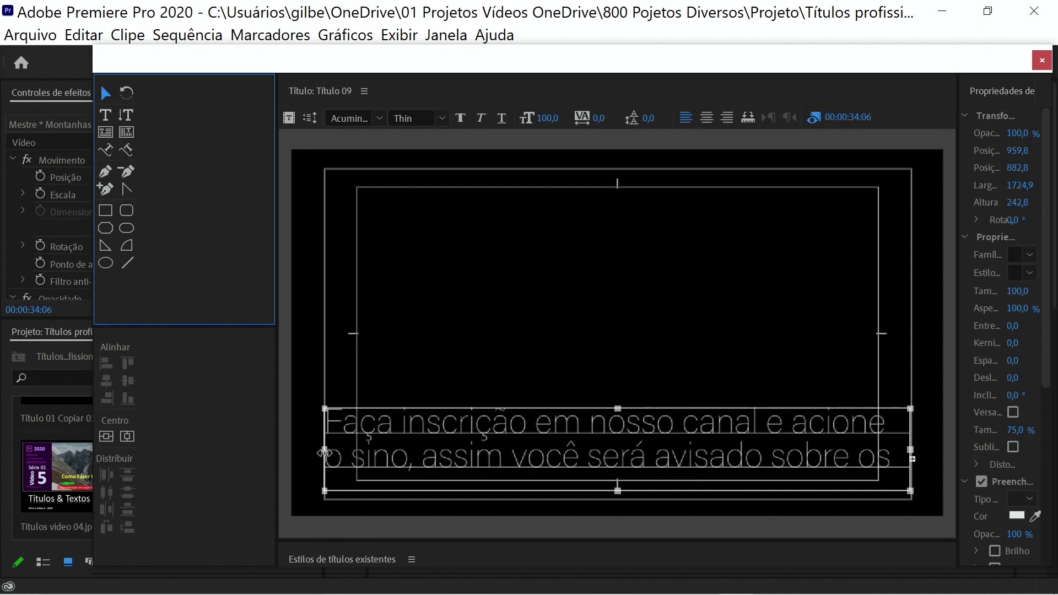
{"action": "left_click_drag", "start_coordinate": [324, 452], "coordinate": [180, 419]}
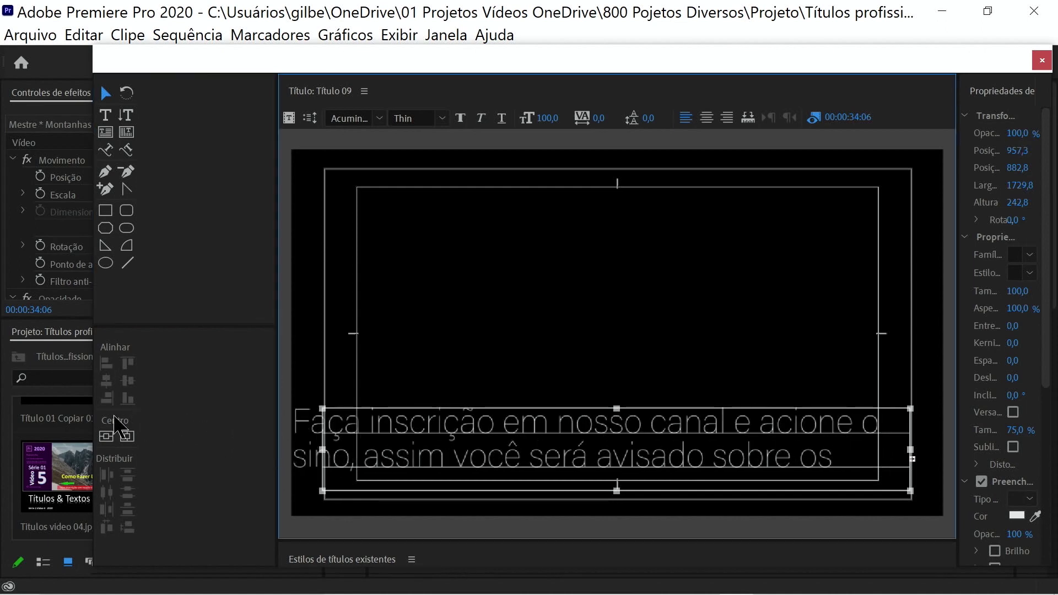
{"action": "left_click_drag", "start_coordinate": [114, 417], "coordinate": [64, 412]}
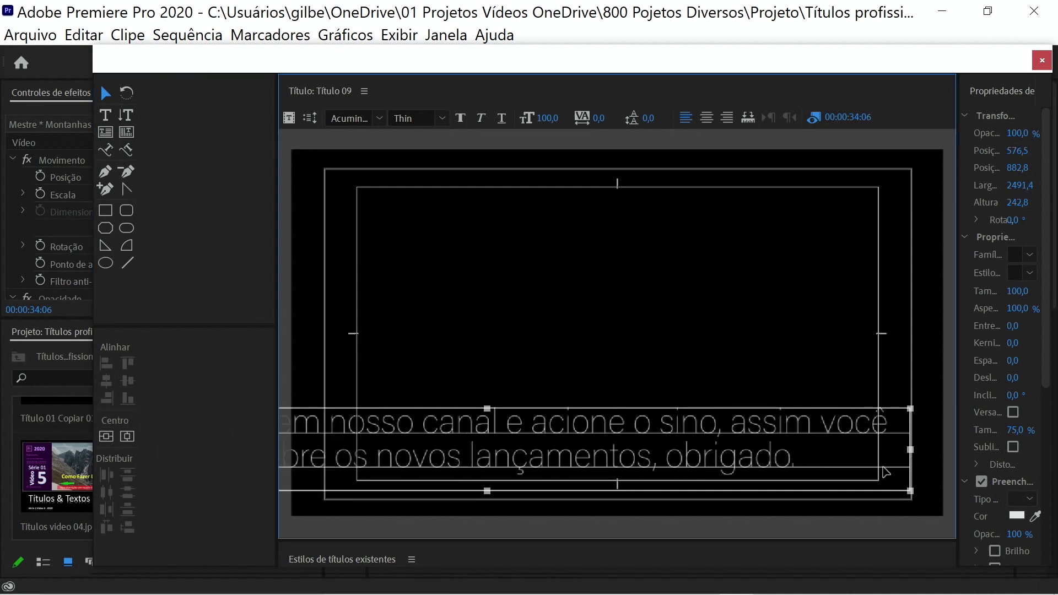
{"action": "left_click_drag", "start_coordinate": [912, 450], "coordinate": [1052, 451]}
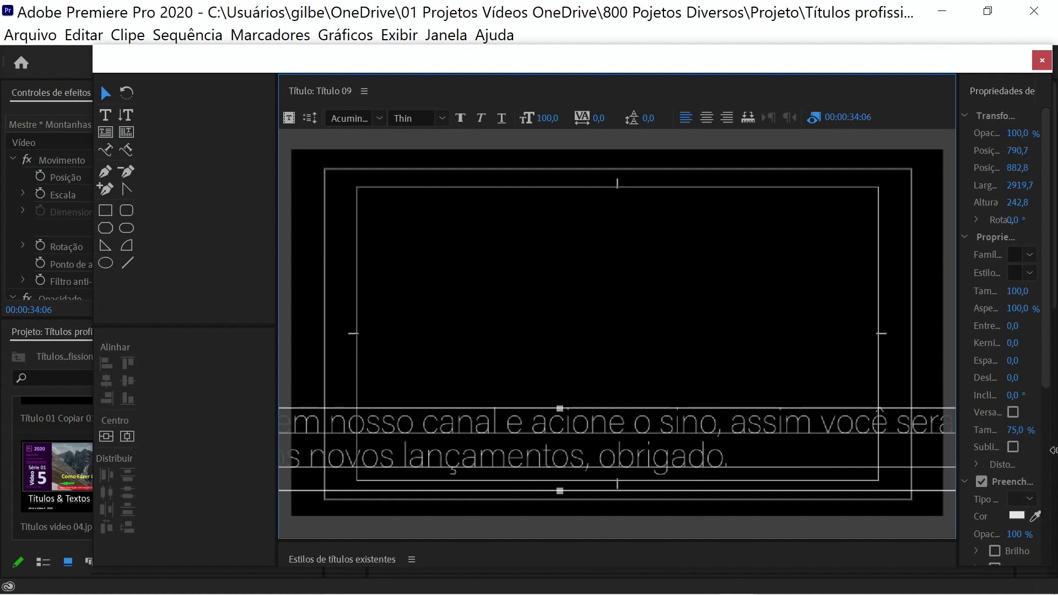
Step: Make the message italic and widen its box so it fits on one line
{"action": "key", "text": "ctrl+i"}
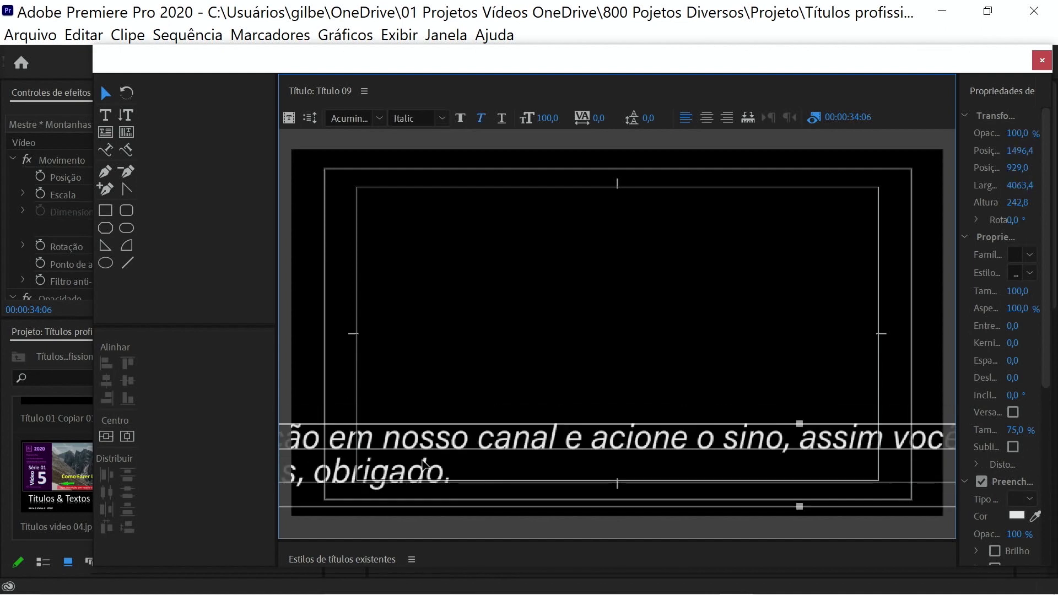
{"action": "mouse_move", "coordinate": [428, 462]}
{"action": "left_mouse_down"}
{"action": "mouse_move", "coordinate": [739, 462]}
{"action": "mouse_move", "coordinate": [648, 481]}
{"action": "left_mouse_up"}
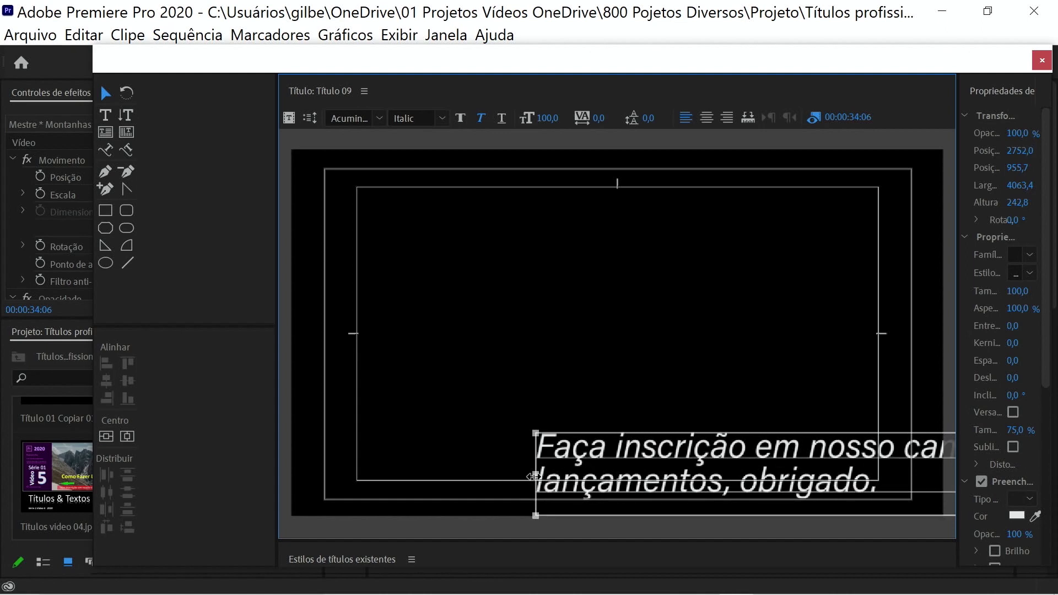
{"action": "mouse_move", "coordinate": [533, 476]}
{"action": "left_mouse_down"}
{"action": "mouse_move", "coordinate": [222, 441]}
{"action": "mouse_move", "coordinate": [267, 447]}
{"action": "left_mouse_up"}
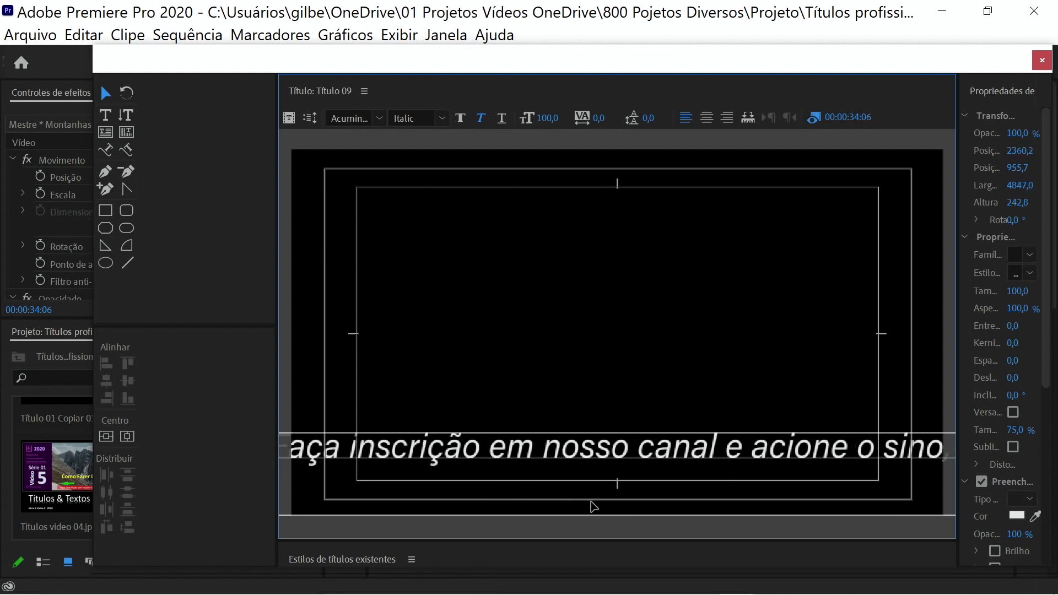
Step: Slide the 4791.0-wide text line so the sentence starts at the frame's left edge
{"action": "mouse_move", "coordinate": [522, 459]}
{"action": "left_mouse_down"}
{"action": "mouse_move", "coordinate": [716, 481]}
{"action": "mouse_move", "coordinate": [588, 435]}
{"action": "mouse_move", "coordinate": [582, 467]}
{"action": "left_mouse_up"}
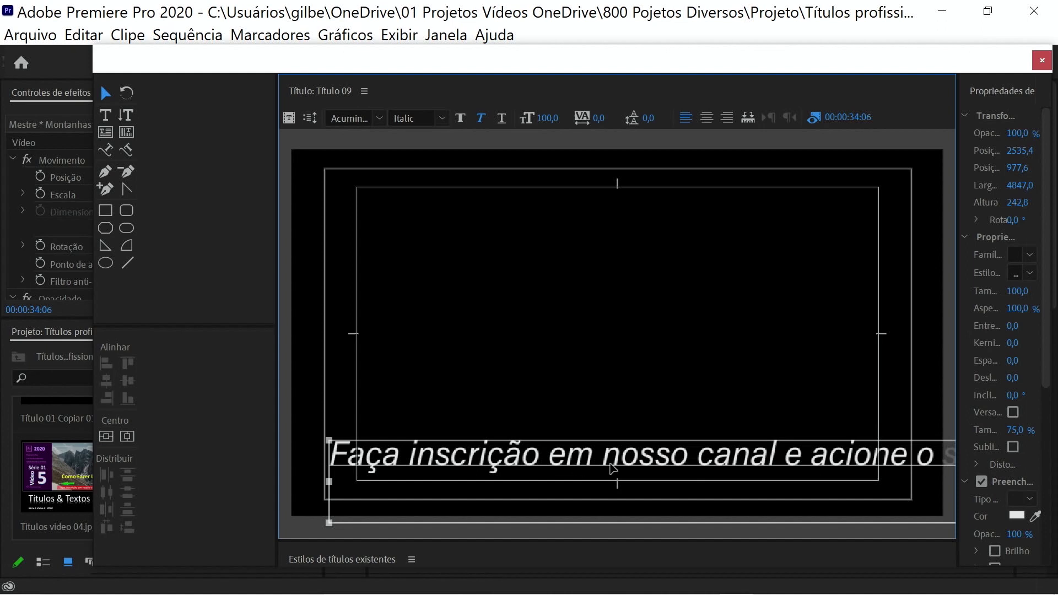
{"action": "mouse_move", "coordinate": [714, 462]}
{"action": "left_mouse_down"}
{"action": "mouse_move", "coordinate": [204, 459]}
{"action": "mouse_move", "coordinate": [488, 490]}
{"action": "left_mouse_up"}
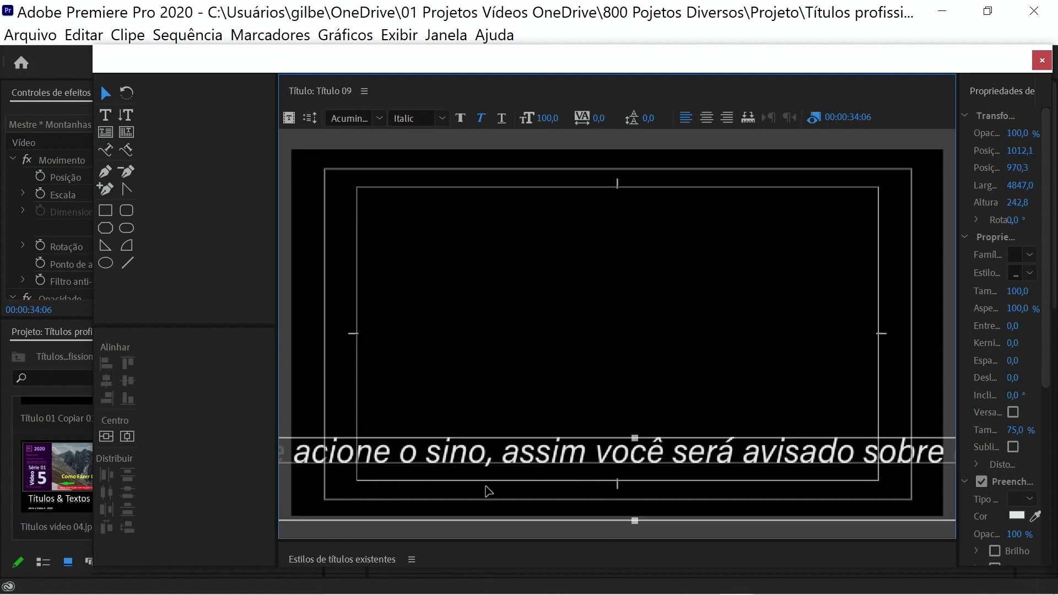
{"action": "left_click_drag", "start_coordinate": [679, 465], "coordinate": [256, 469]}
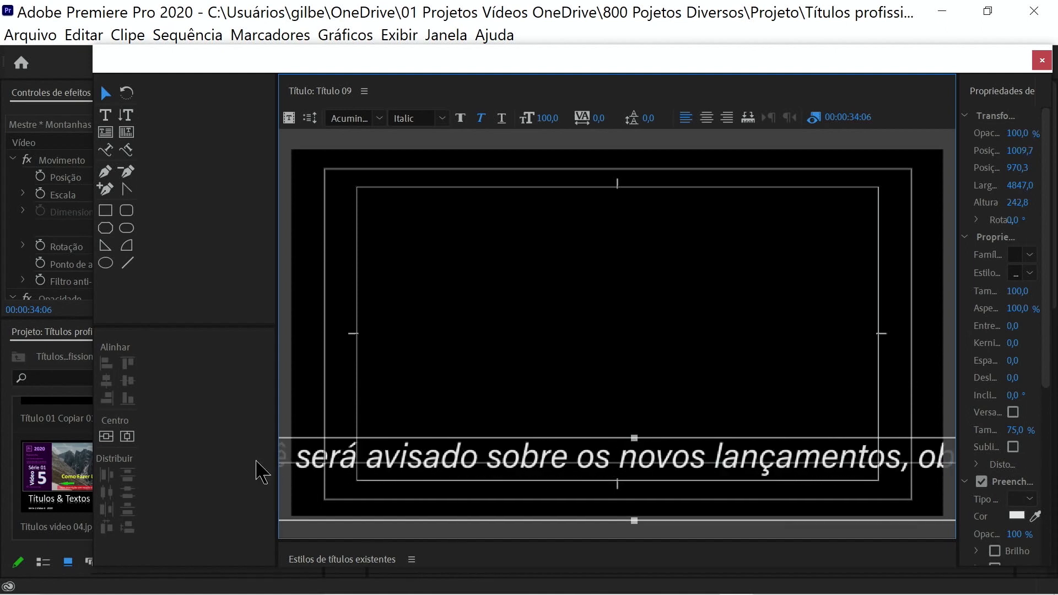
{"action": "left_click_drag", "start_coordinate": [698, 464], "coordinate": [498, 476]}
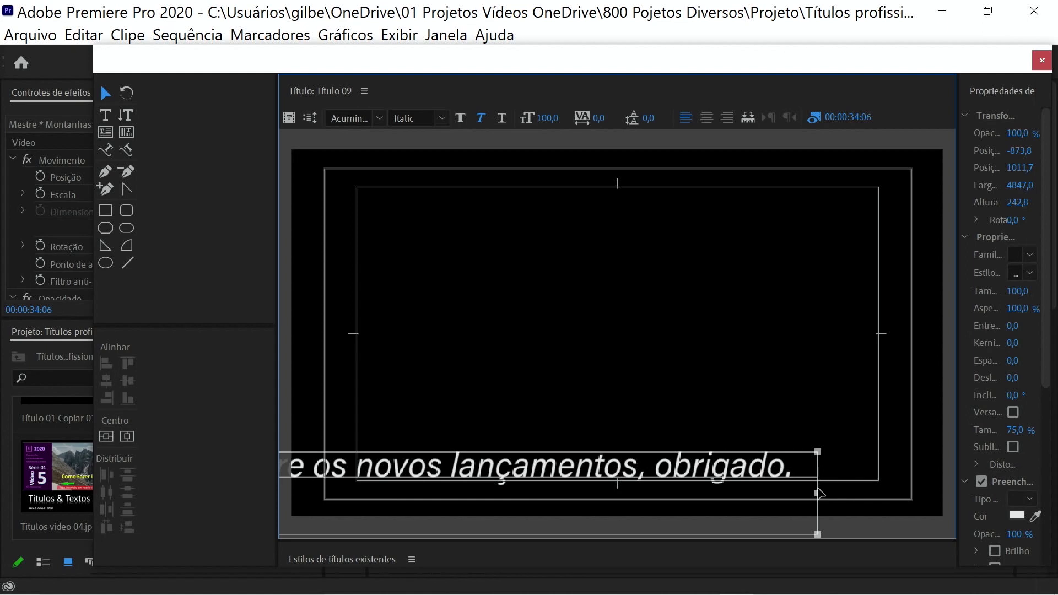
{"action": "mouse_move", "coordinate": [817, 492]}
{"action": "left_mouse_down"}
{"action": "mouse_move", "coordinate": [577, 473]}
{"action": "mouse_move", "coordinate": [956, 491]}
{"action": "left_mouse_up"}
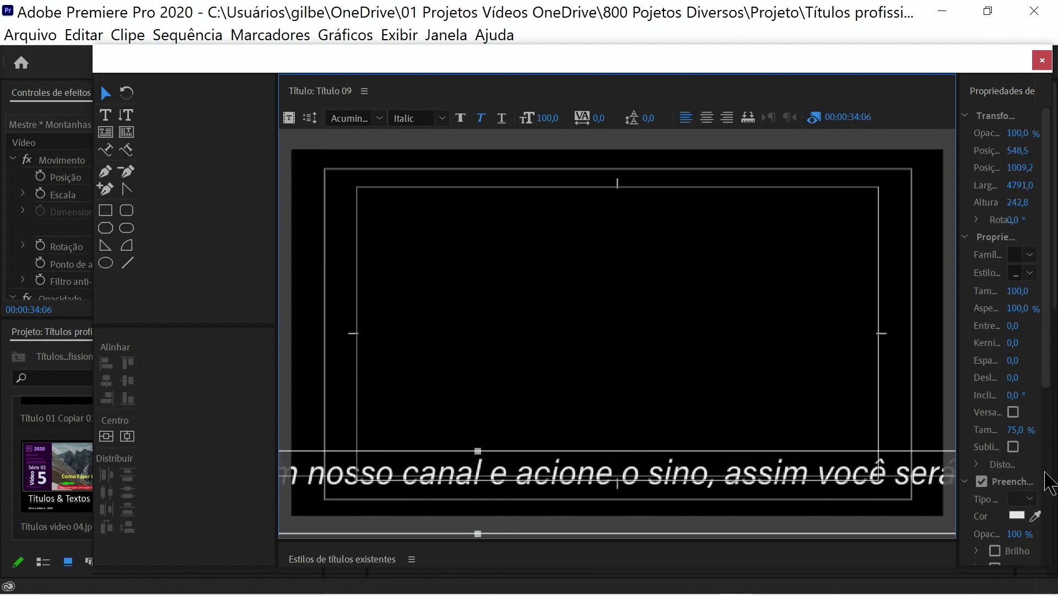
{"action": "mouse_move", "coordinate": [624, 475]}
{"action": "left_mouse_down"}
{"action": "mouse_move", "coordinate": [808, 488]}
{"action": "mouse_move", "coordinate": [794, 485]}
{"action": "left_mouse_up"}
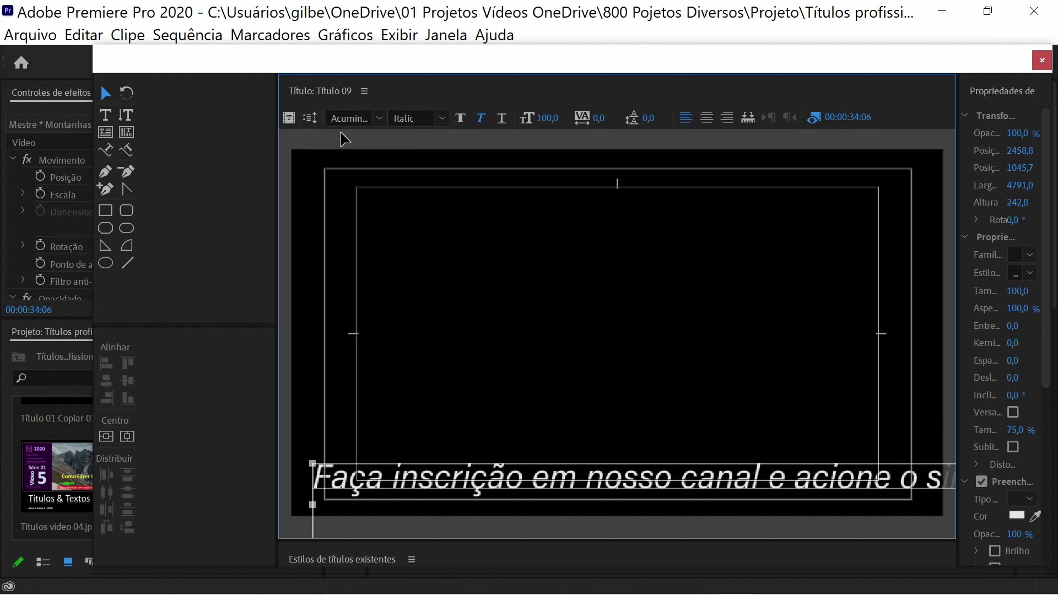
{"action": "left_click", "coordinate": [308, 119]}
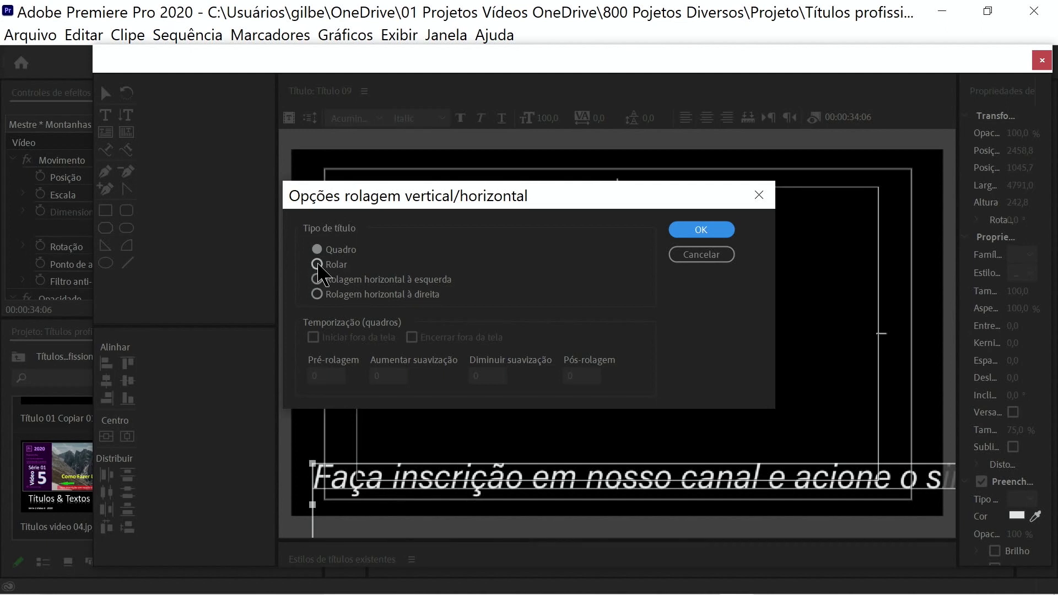
Step: Set Título 09 to crawl horizontally left, starting and ending off screen
{"action": "left_click", "coordinate": [318, 281]}
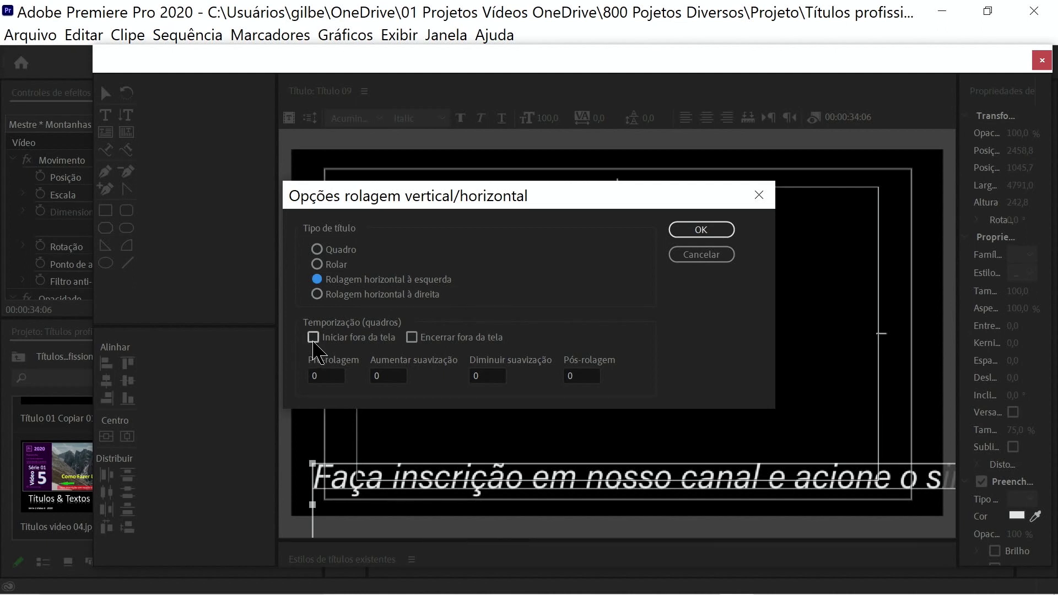
{"action": "left_click", "coordinate": [313, 338]}
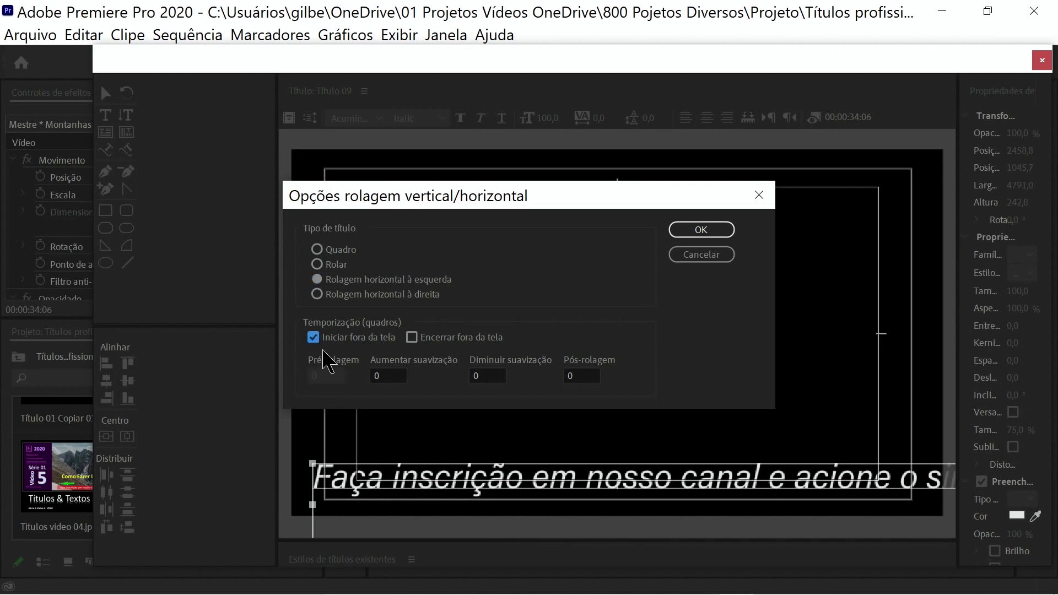
{"action": "left_click", "coordinate": [412, 338]}
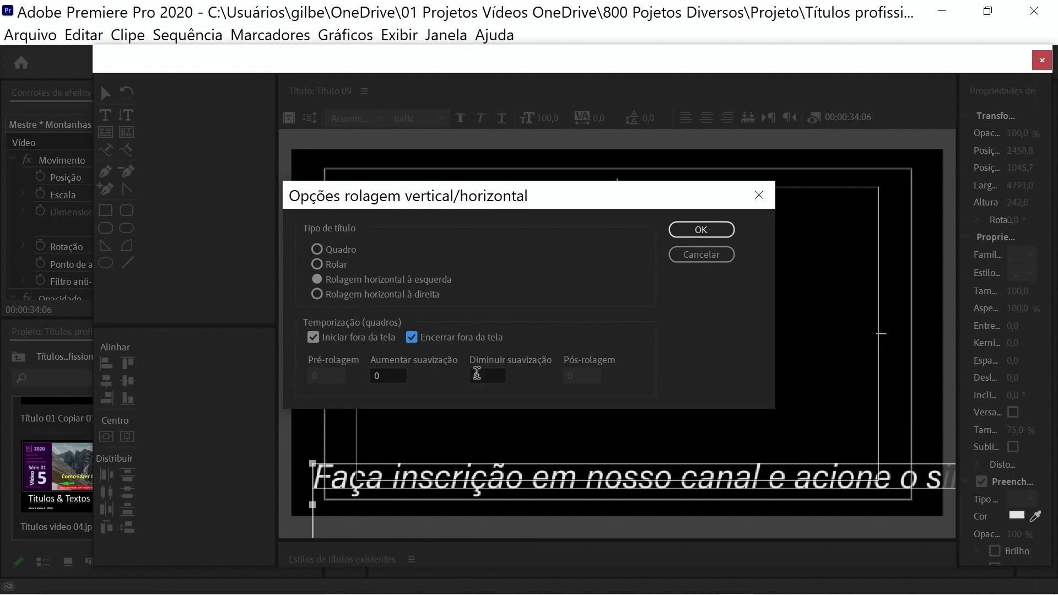
{"action": "left_click", "coordinate": [700, 231]}
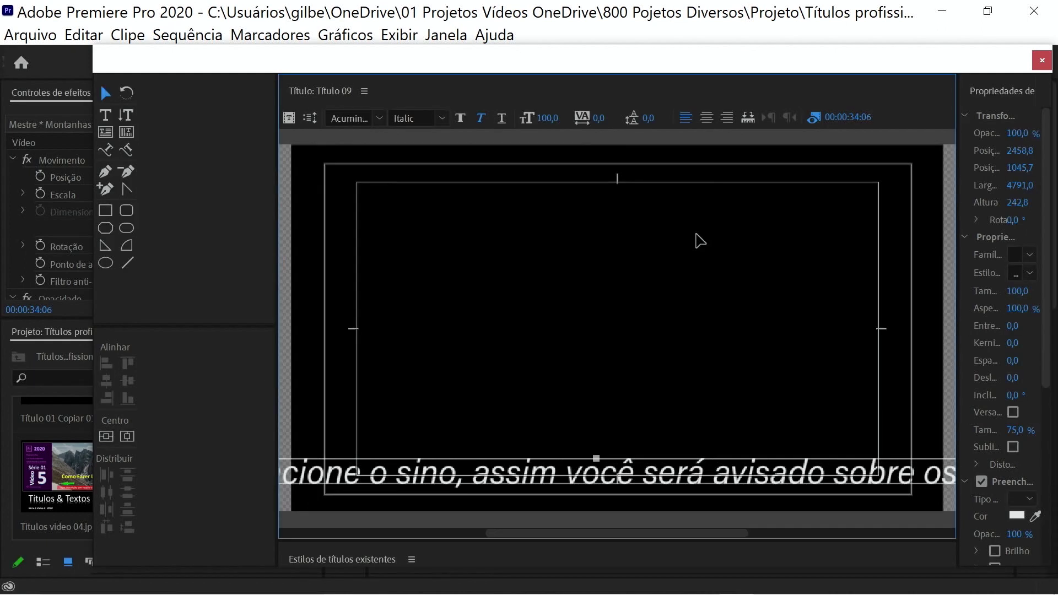
Step: Place Título 09 on track V3 and extend it over the second mountain clip
{"action": "left_click", "coordinate": [1042, 61]}
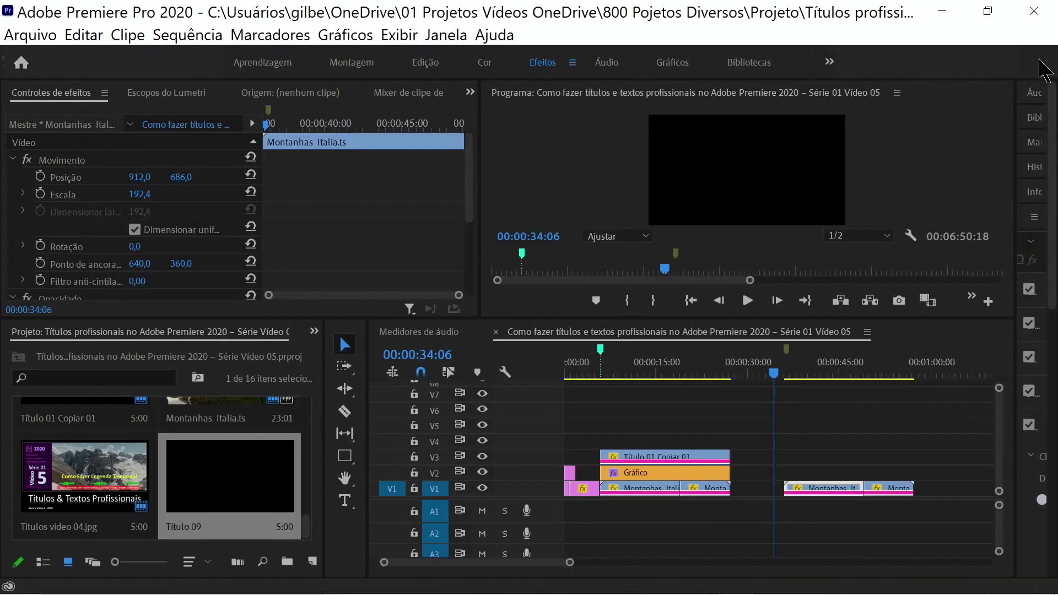
{"action": "left_click_drag", "start_coordinate": [233, 488], "coordinate": [913, 457]}
{"action": "mouse_move", "coordinate": [774, 374]}
{"action": "left_mouse_down"}
{"action": "mouse_move", "coordinate": [820, 376]}
{"action": "mouse_move", "coordinate": [806, 375]}
{"action": "left_mouse_up"}
Step: Preview the subscribe message crawling across the mountain footage in the Program monitor
{"action": "left_click", "coordinate": [915, 174]}
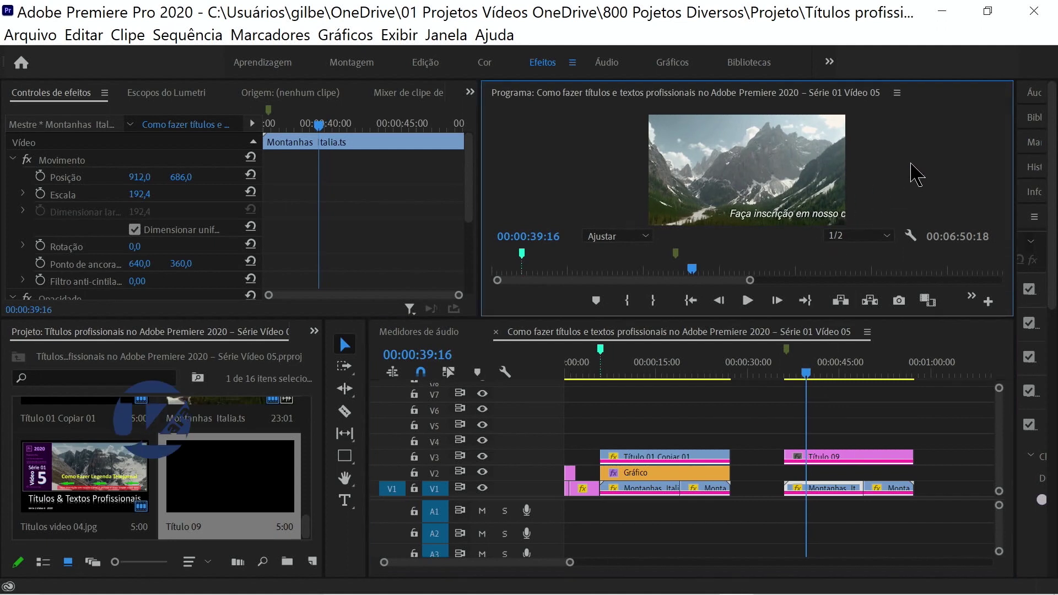
{"action": "key", "text": "grave"}
{"action": "mouse_move", "coordinate": [420, 538]}
{"action": "left_mouse_down"}
{"action": "mouse_move", "coordinate": [521, 539]}
{"action": "mouse_move", "coordinate": [469, 540]}
{"action": "left_mouse_up"}
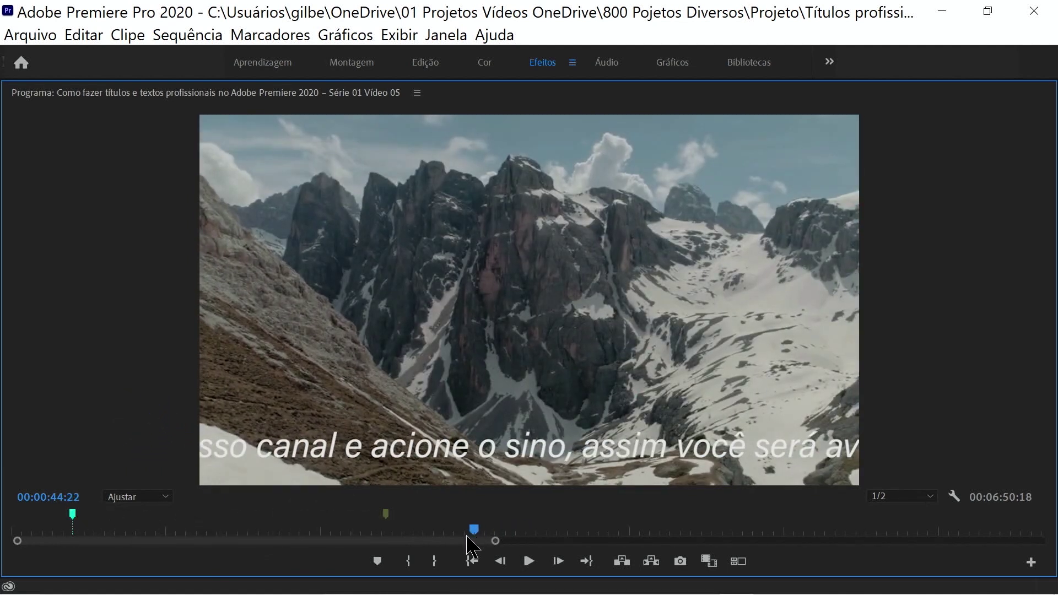
{"action": "key", "text": "grave"}
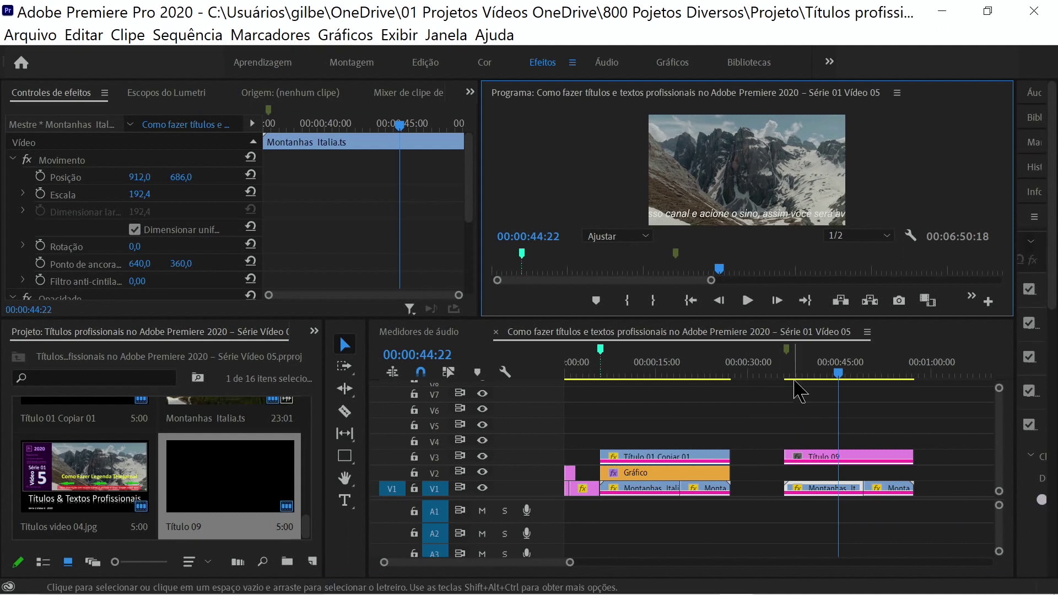
{"action": "left_click_drag", "start_coordinate": [847, 379], "coordinate": [802, 376]}
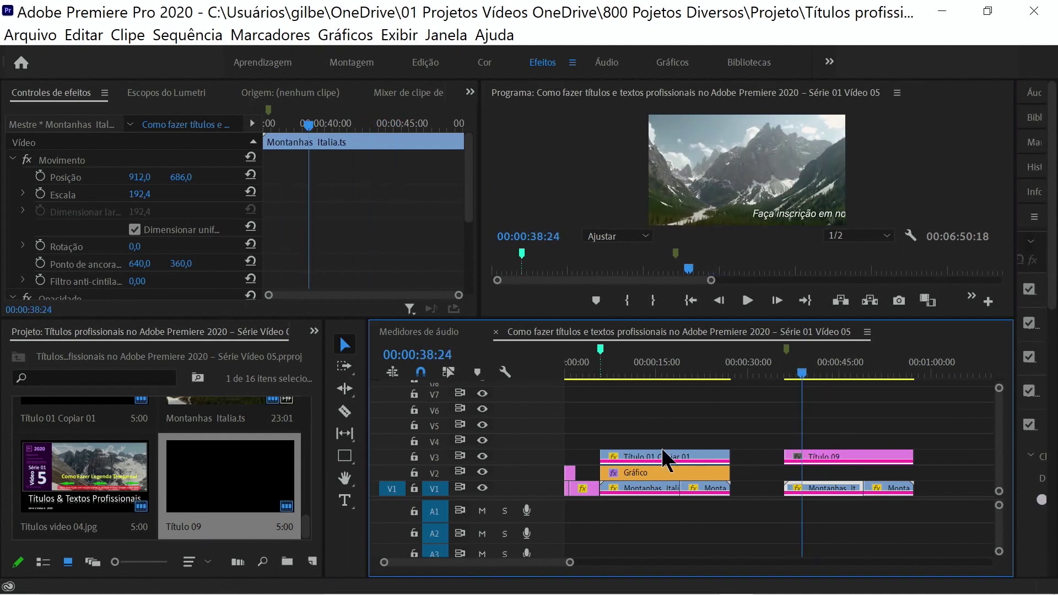
{"action": "left_click_drag", "start_coordinate": [803, 377], "coordinate": [828, 377]}
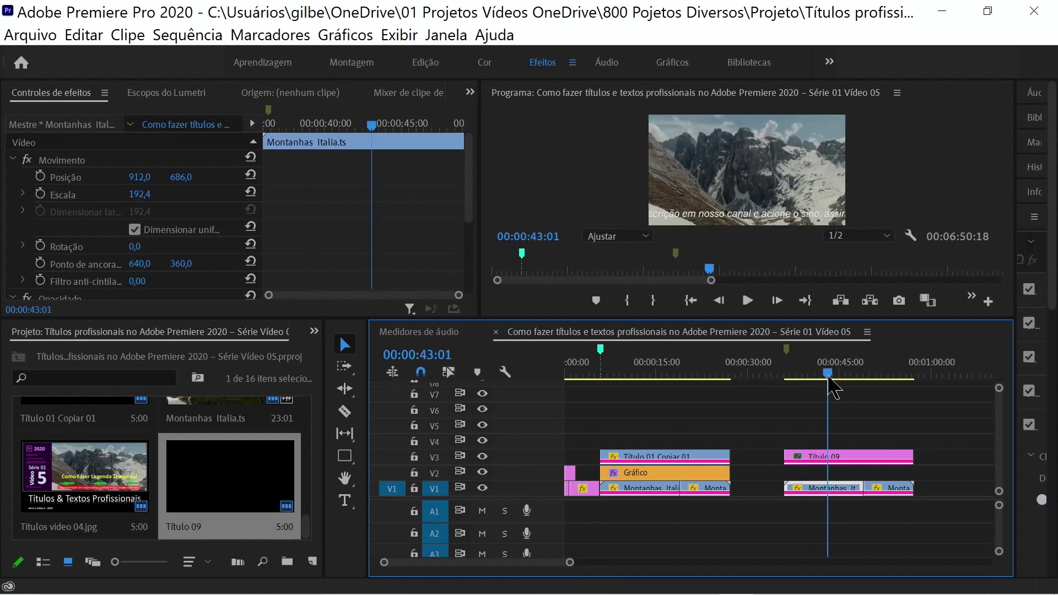
Step: Create a new legacy title named Título 10
{"action": "left_click", "coordinate": [16, 36]}
{"action": "mouse_move", "coordinate": [110, 54]}
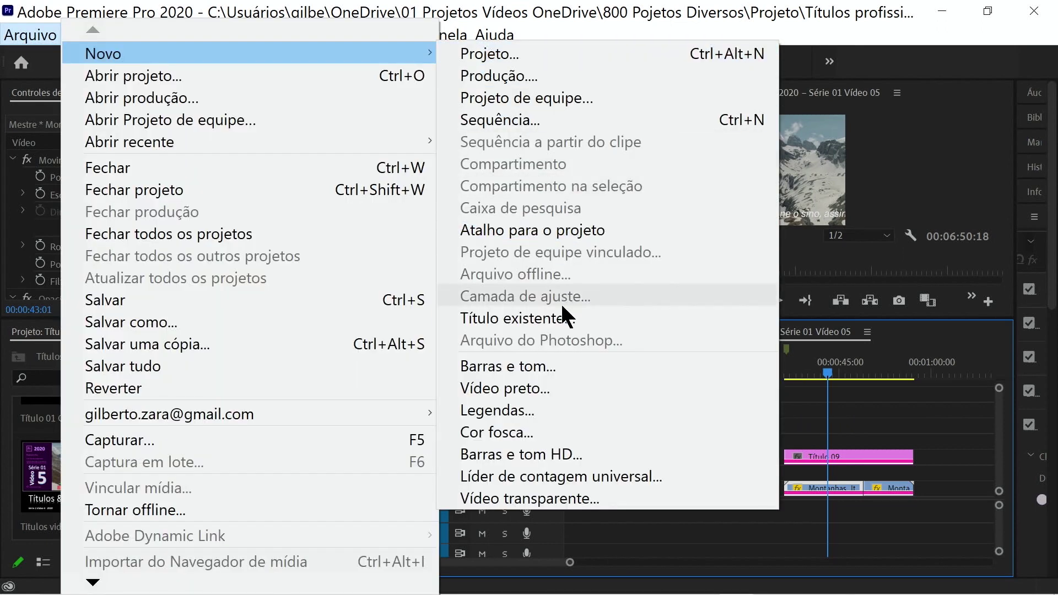
{"action": "left_click", "coordinate": [563, 318]}
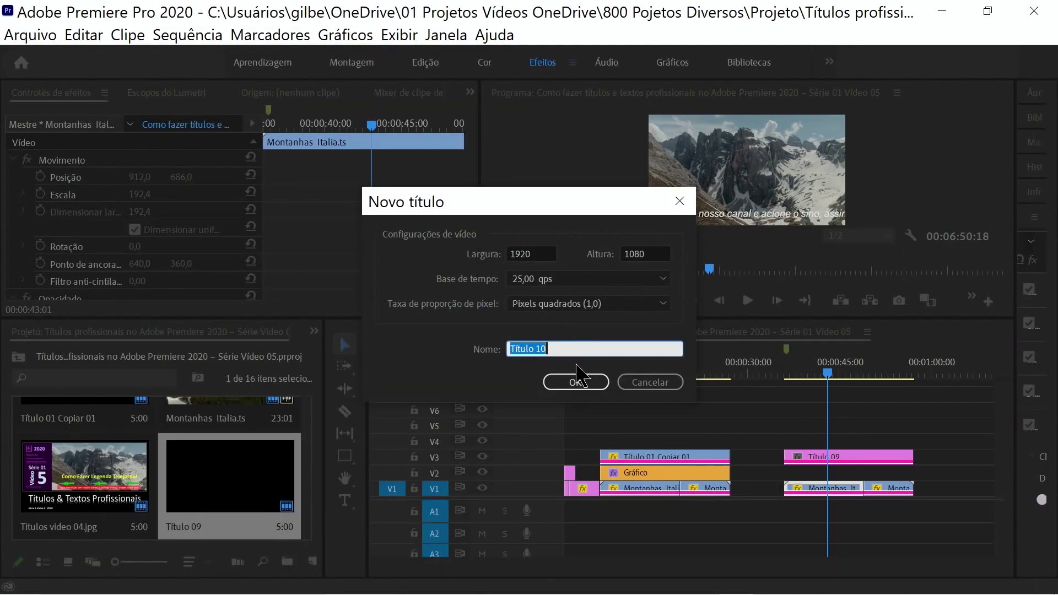
{"action": "left_click", "coordinate": [582, 380]}
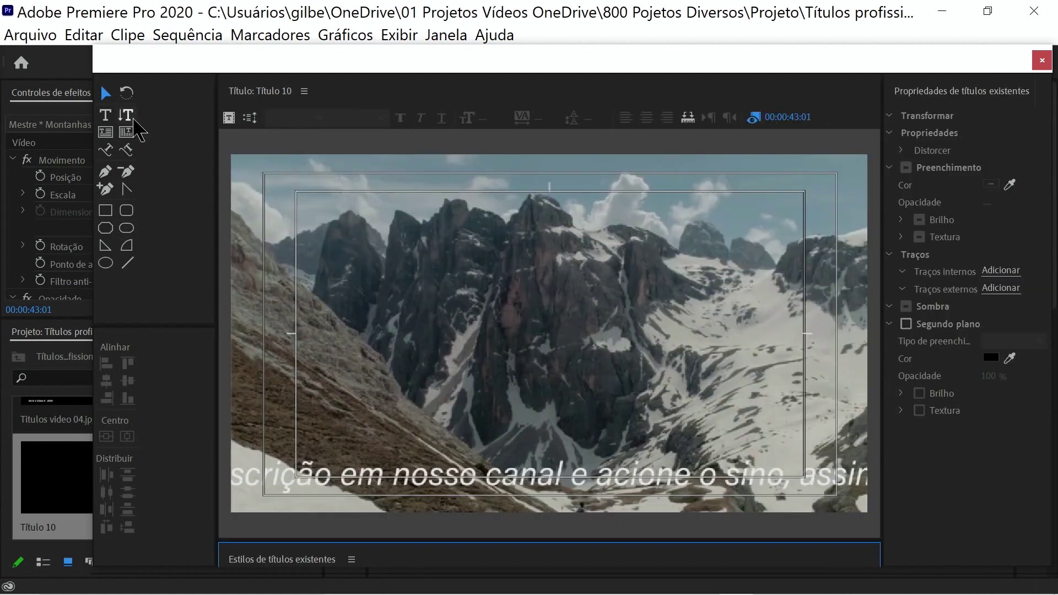
Step: Draw a white rectangle bar, 1748.9 wide and 110.7 high, across the frame's bottom
{"action": "left_click", "coordinate": [105, 212]}
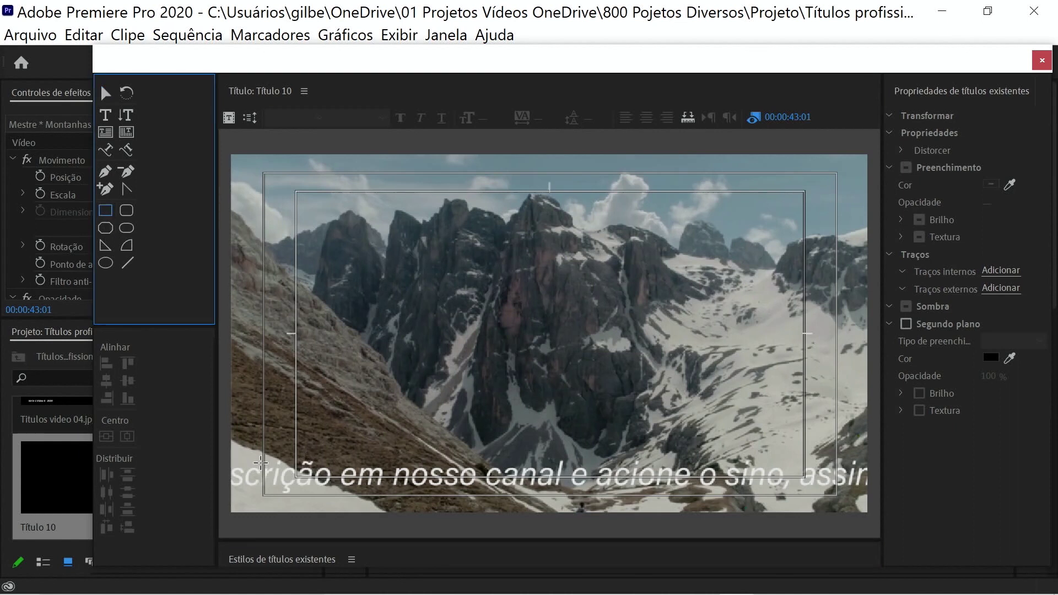
{"action": "left_click", "coordinate": [261, 459]}
{"action": "left_click_drag", "start_coordinate": [270, 494], "coordinate": [842, 494]}
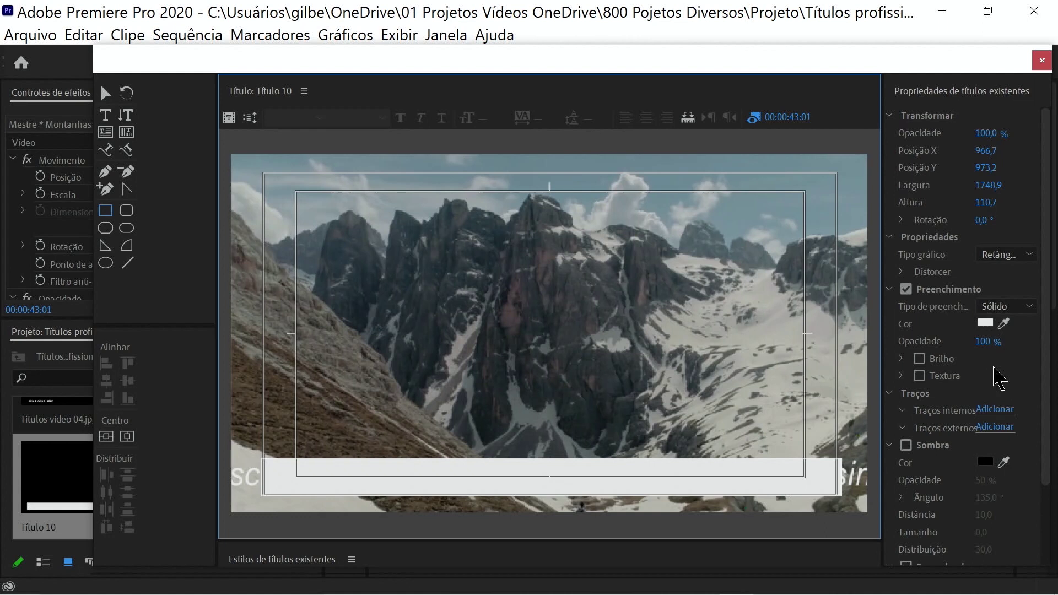
Step: Fill the bar with bright red at 44% opacity
{"action": "left_click", "coordinate": [991, 324]}
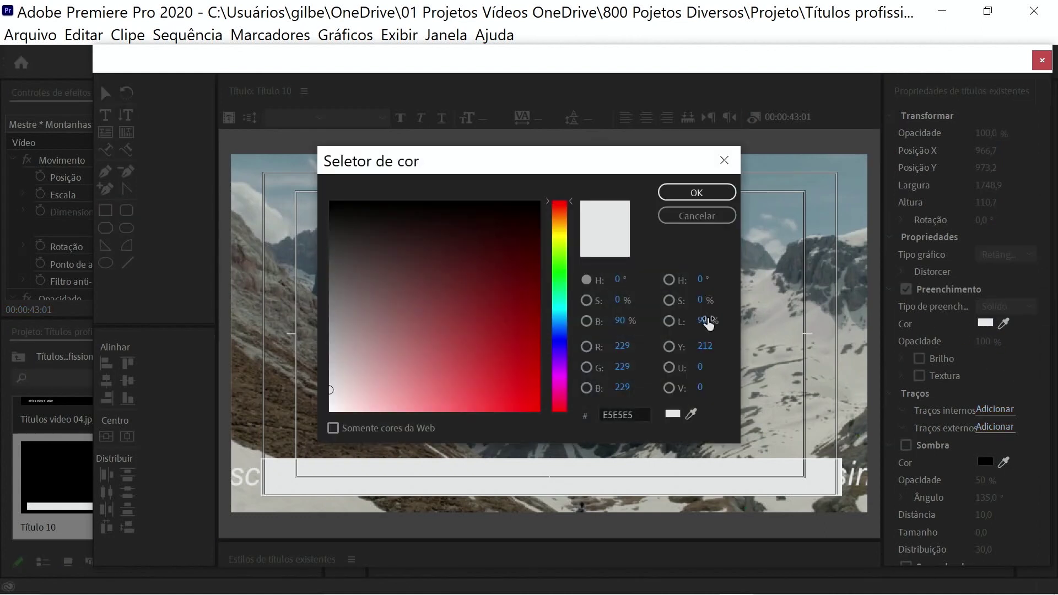
{"action": "left_click", "coordinate": [523, 396]}
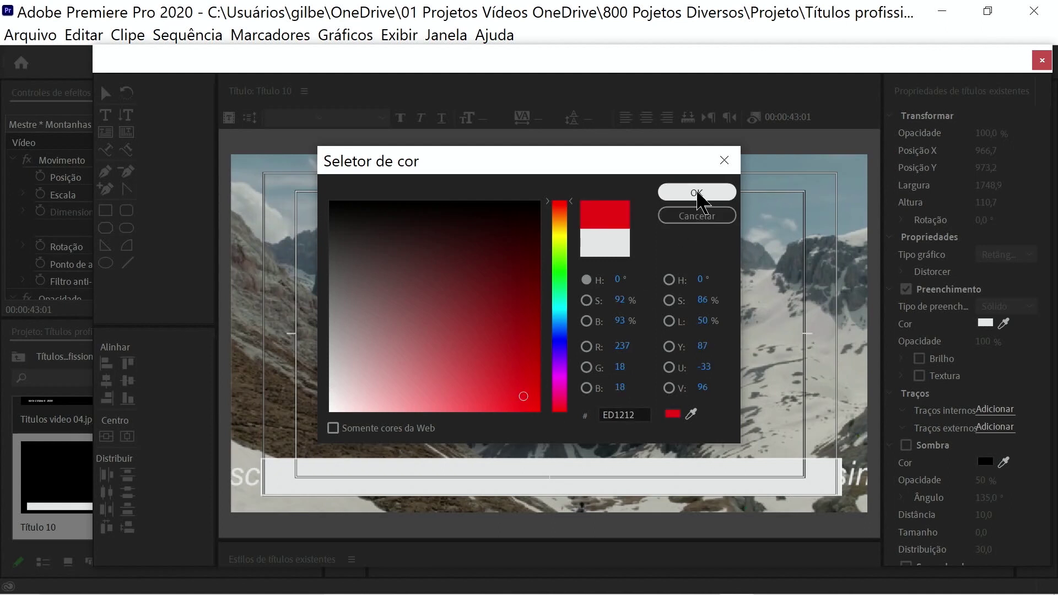
{"action": "left_click", "coordinate": [696, 192]}
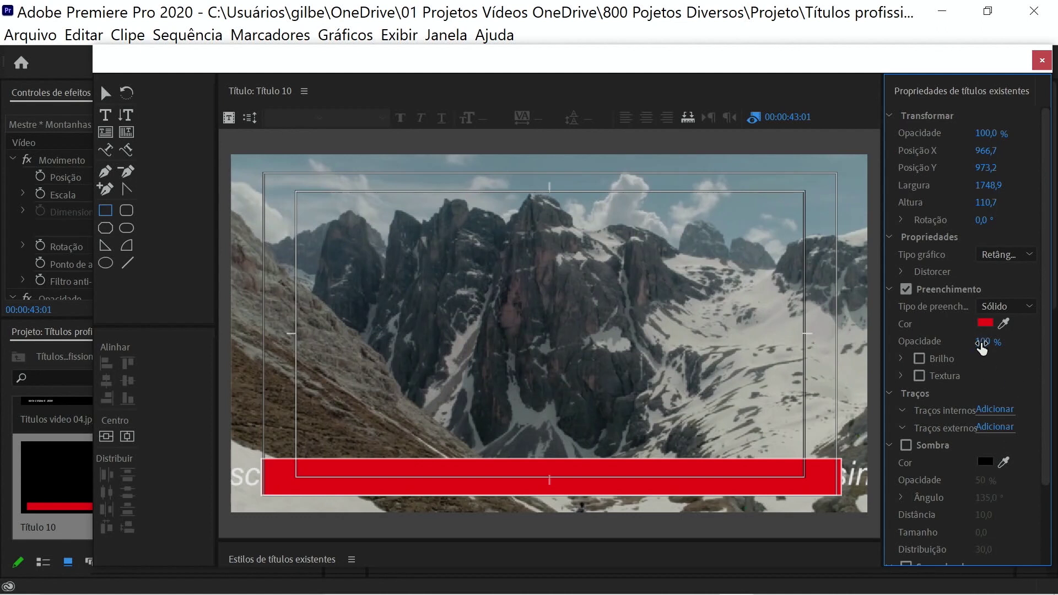
{"action": "mouse_move", "coordinate": [983, 341]}
{"action": "left_mouse_down"}
{"action": "mouse_move", "coordinate": [947, 341]}
{"action": "mouse_move", "coordinate": [978, 341]}
{"action": "left_mouse_up"}
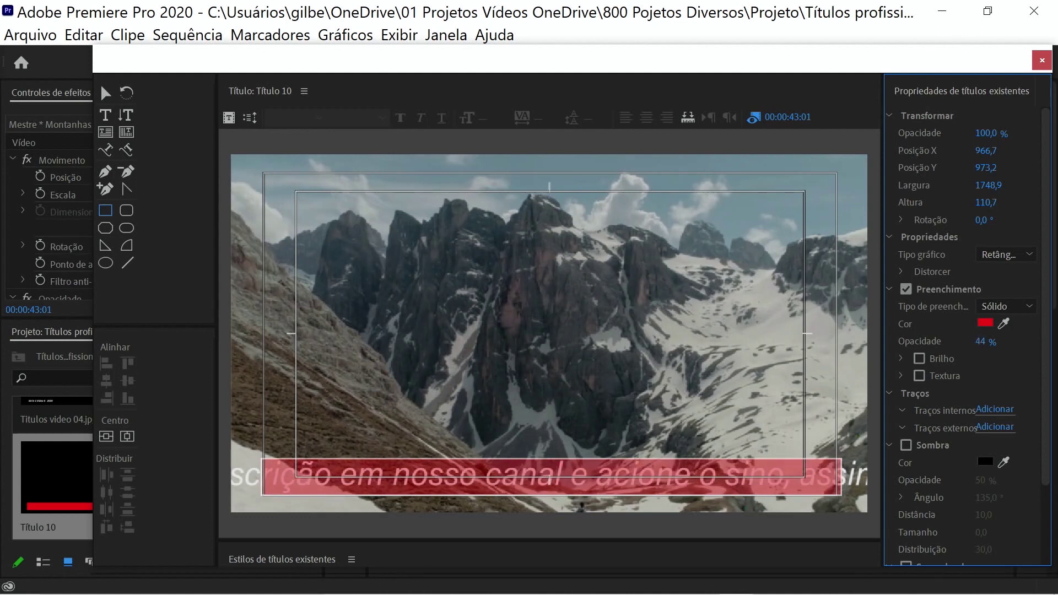
Step: Drag the red bar's top and bottom edges to make it 123.2 high, then close the title editor
{"action": "left_click", "coordinate": [106, 94]}
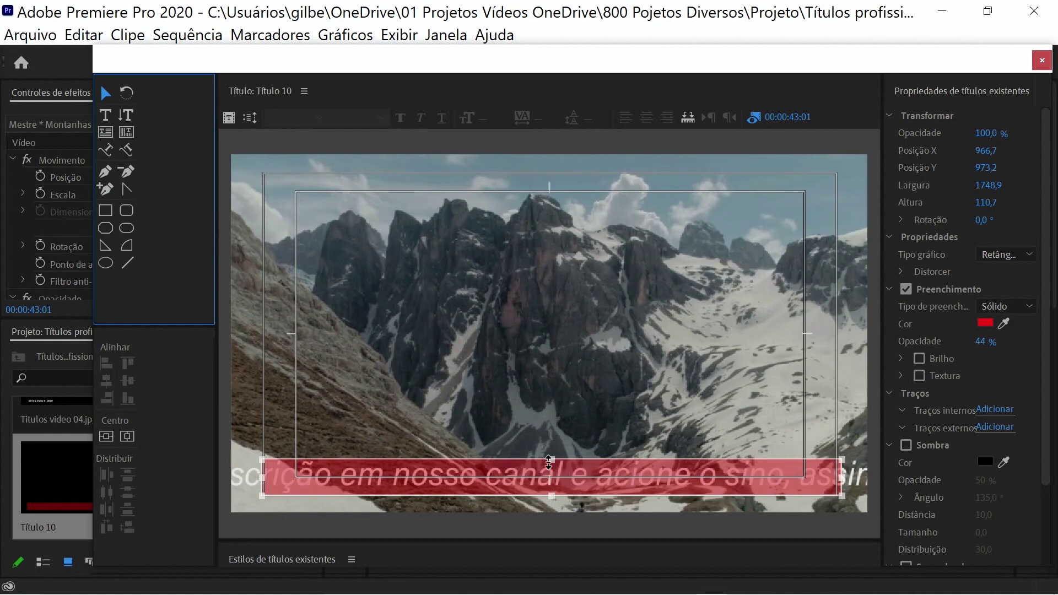
{"action": "left_click_drag", "start_coordinate": [549, 462], "coordinate": [551, 456]}
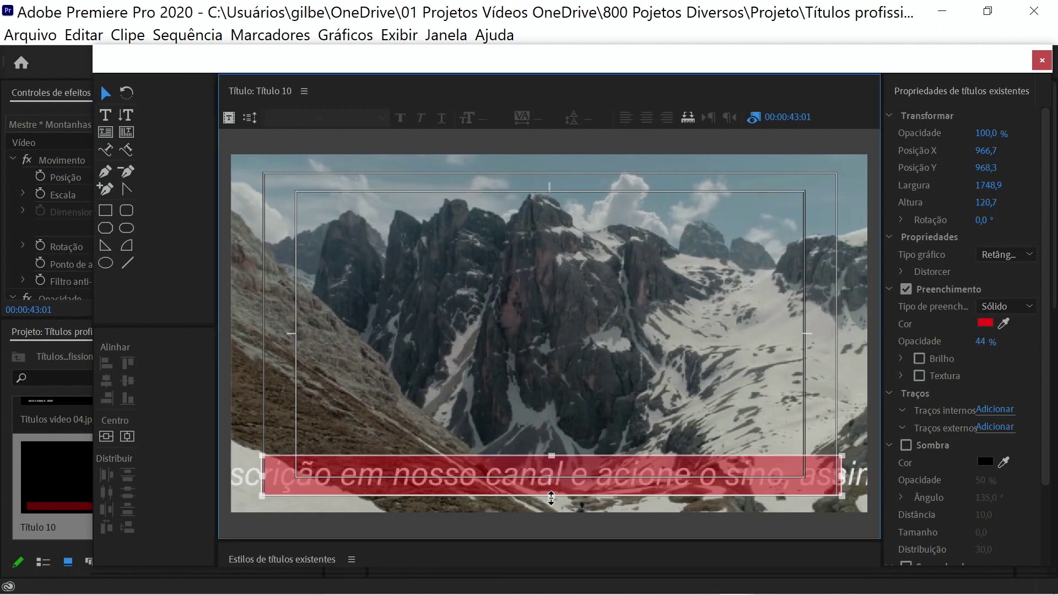
{"action": "left_click_drag", "start_coordinate": [552, 498], "coordinate": [552, 498]}
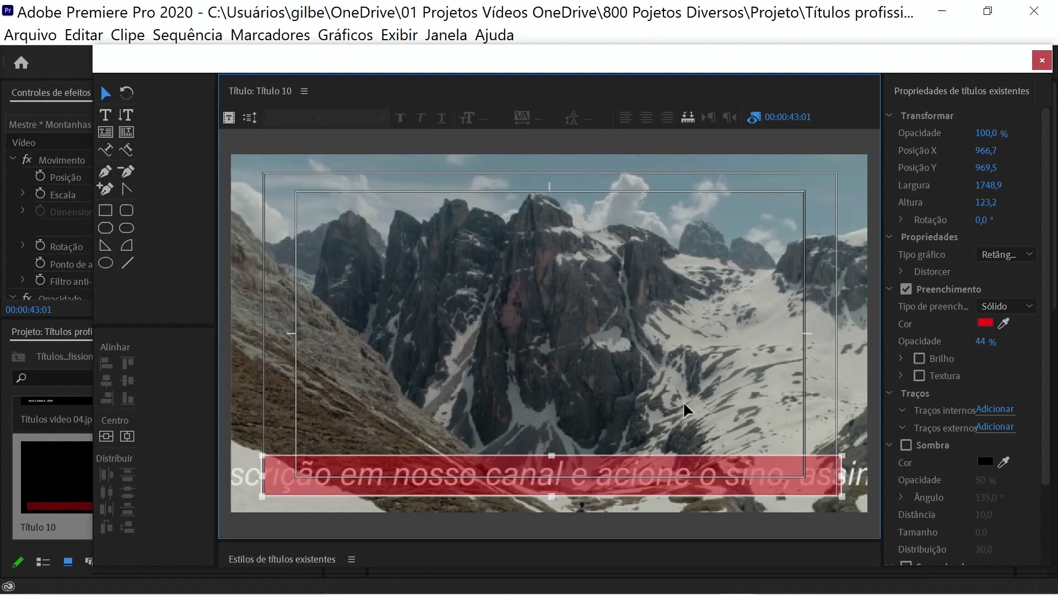
{"action": "left_click", "coordinate": [1041, 62]}
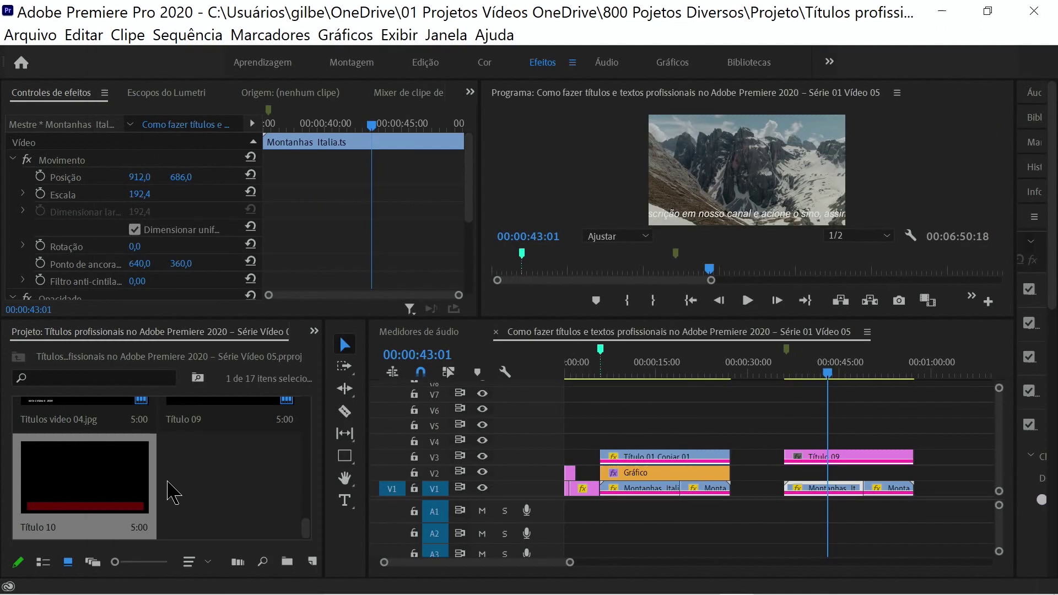
Step: Place the red bar title Título 10 on track V2 under the crawl text and rewind the playhead
{"action": "left_click", "coordinate": [88, 489]}
{"action": "left_click_drag", "start_coordinate": [88, 488], "coordinate": [912, 475]}
{"action": "left_click_drag", "start_coordinate": [816, 368], "coordinate": [799, 390]}
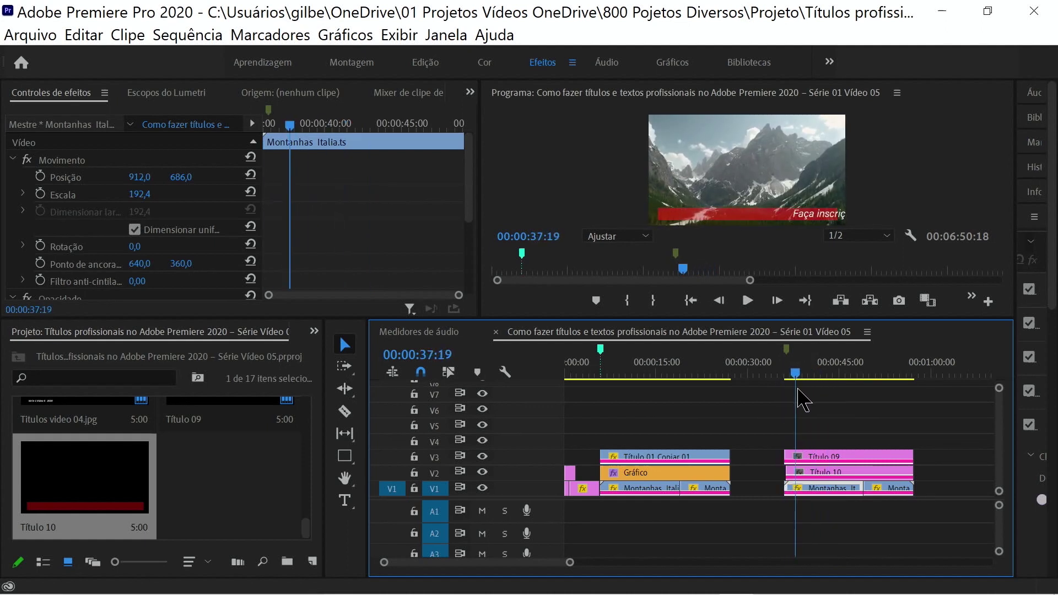
Step: Play the crawl over the red bar in the maximized Program monitor, then restore the layout
{"action": "key", "text": "grave"}
{"action": "key", "text": "space"}
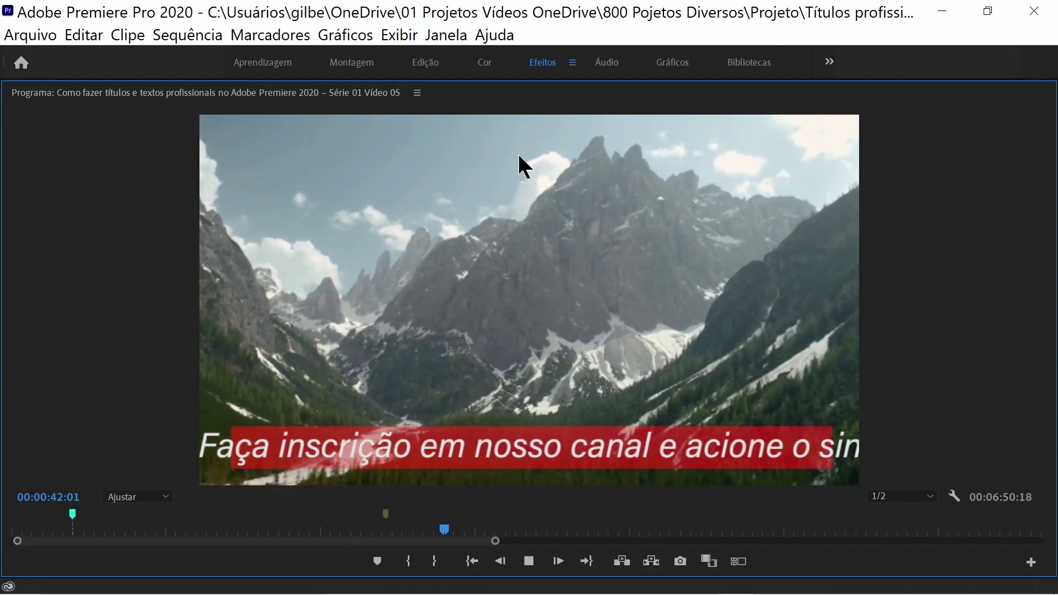
{"action": "key", "text": "space"}
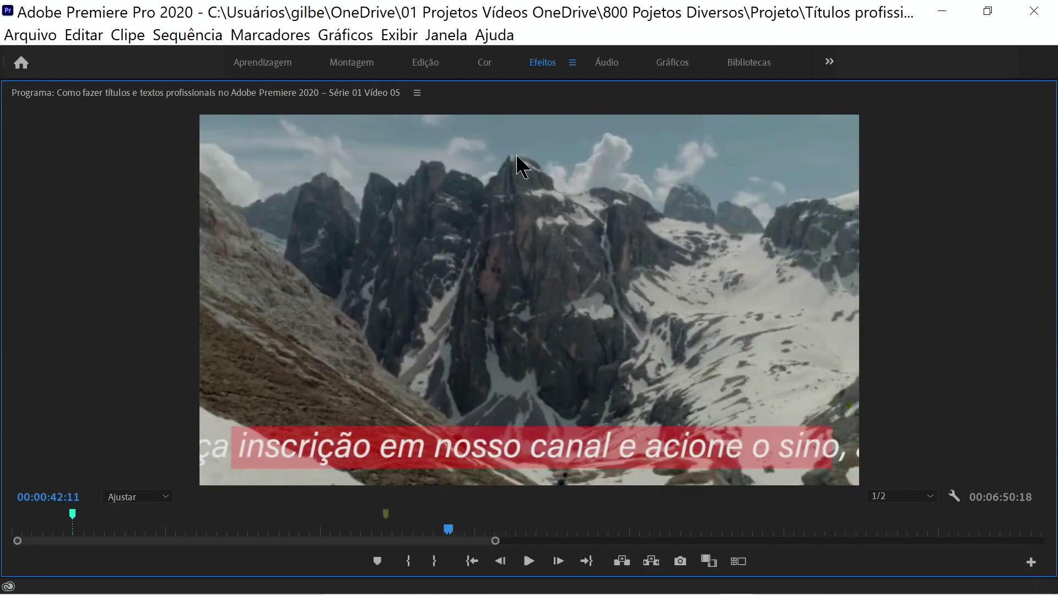
{"action": "key", "text": "space"}
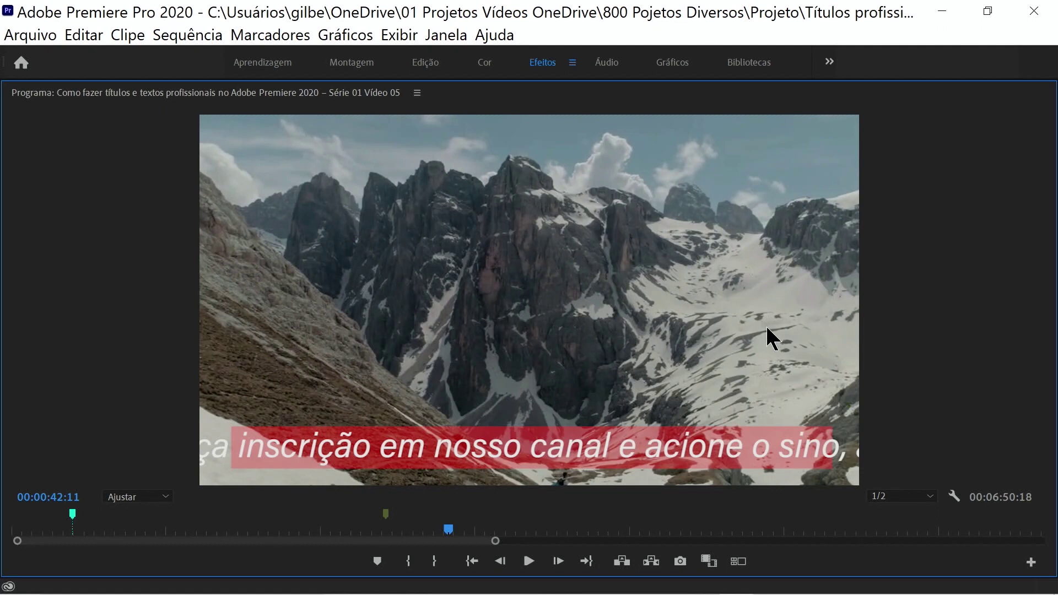
{"action": "key", "text": "space"}
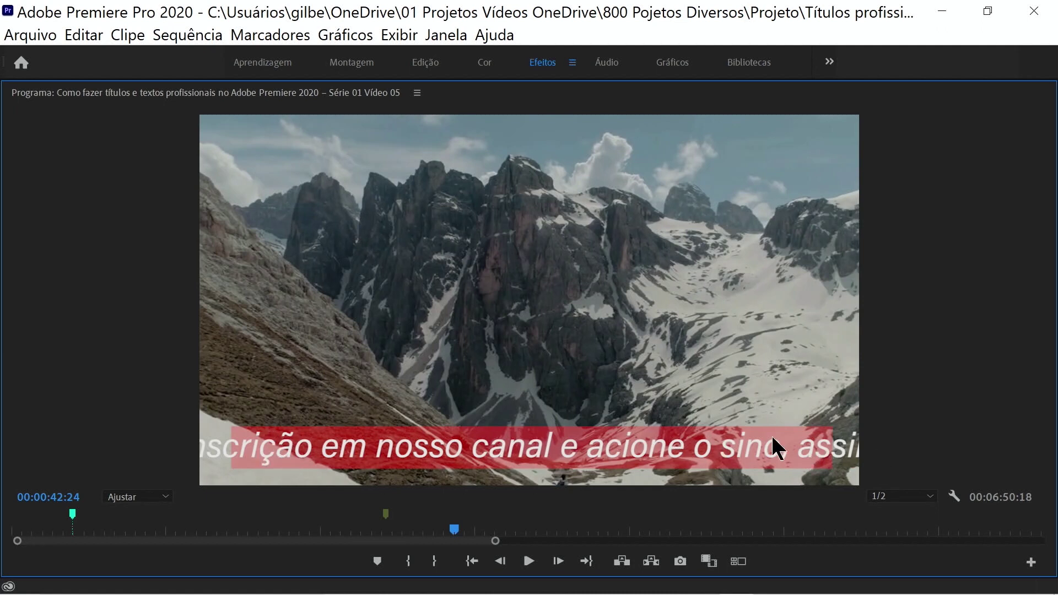
{"action": "key", "text": "grave"}
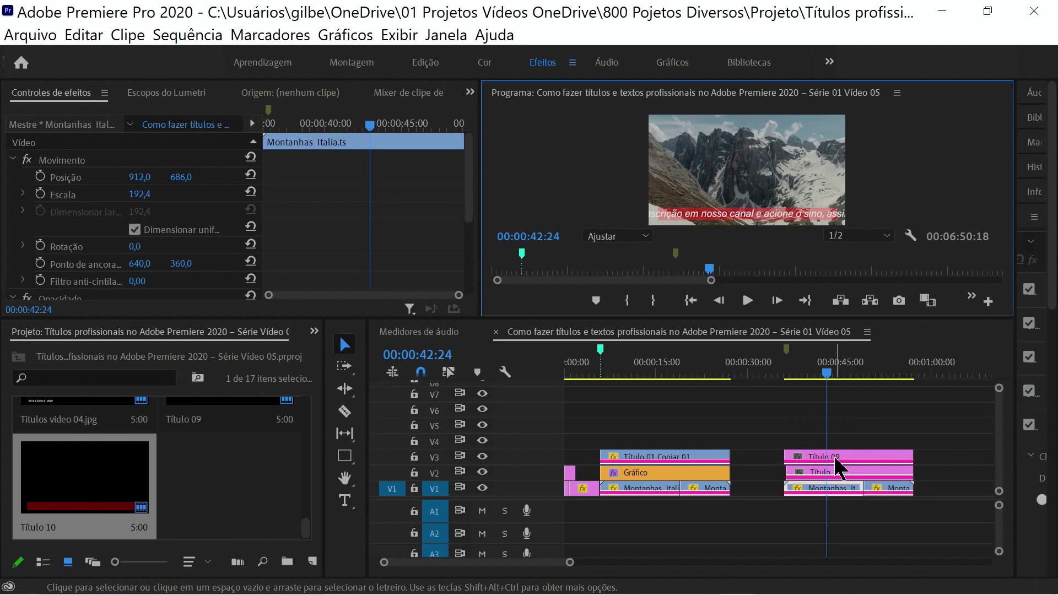
Step: Give Título 09 a rectangular opacity mask, Máscara (1), with 10.0 feather, and maximize the Program monitor
{"action": "left_click", "coordinate": [845, 449]}
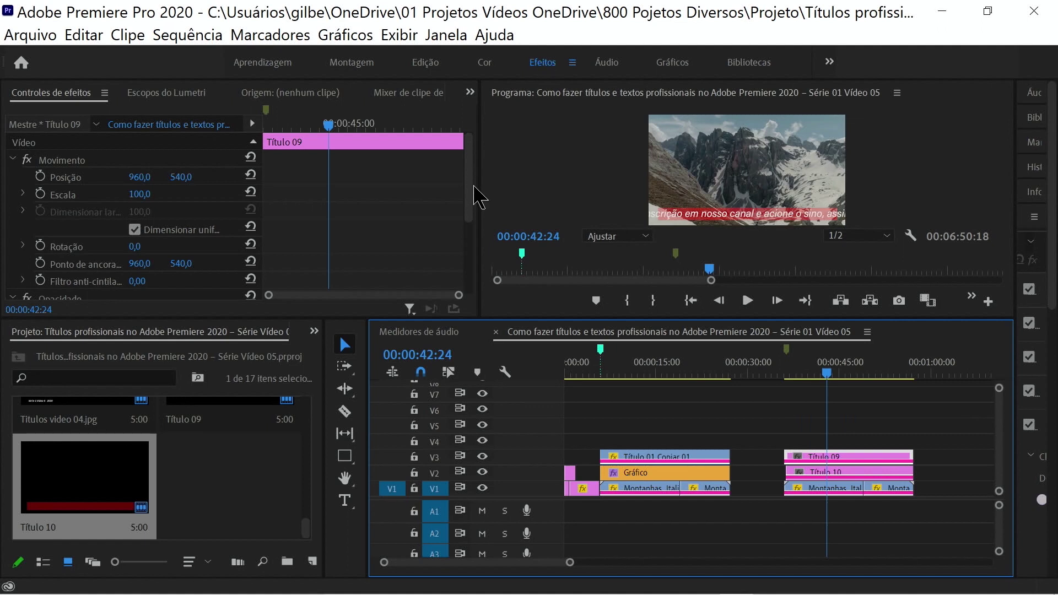
{"action": "left_click_drag", "start_coordinate": [469, 210], "coordinate": [468, 272]}
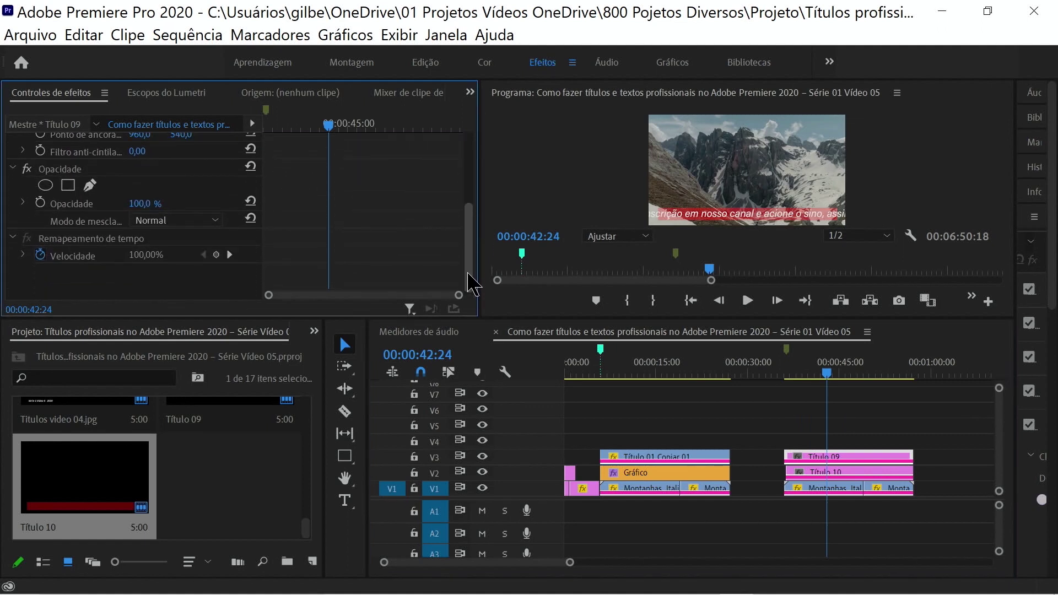
{"action": "left_click", "coordinate": [68, 186]}
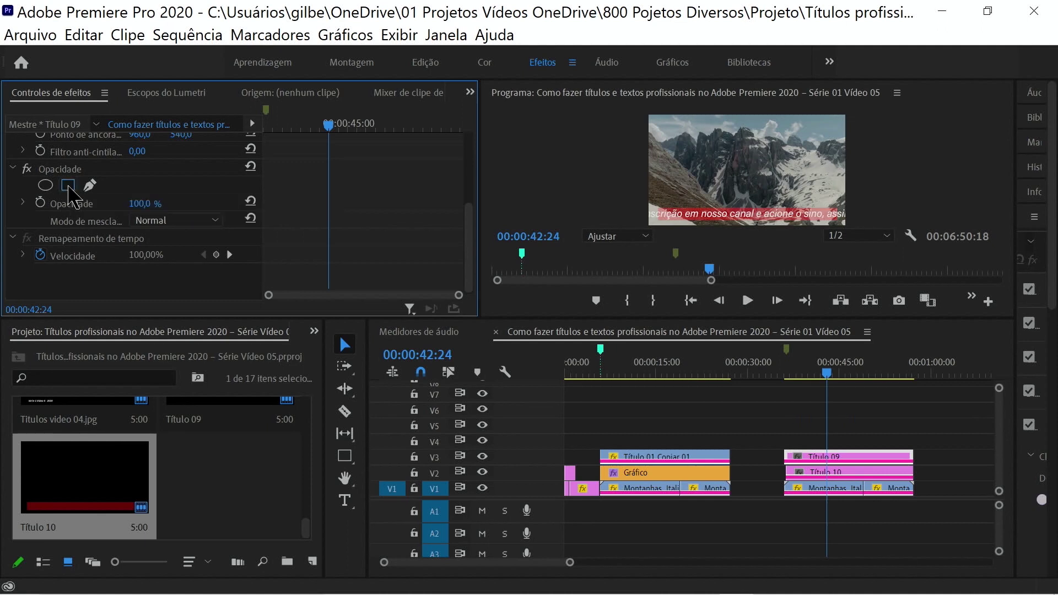
{"action": "left_click", "coordinate": [584, 184]}
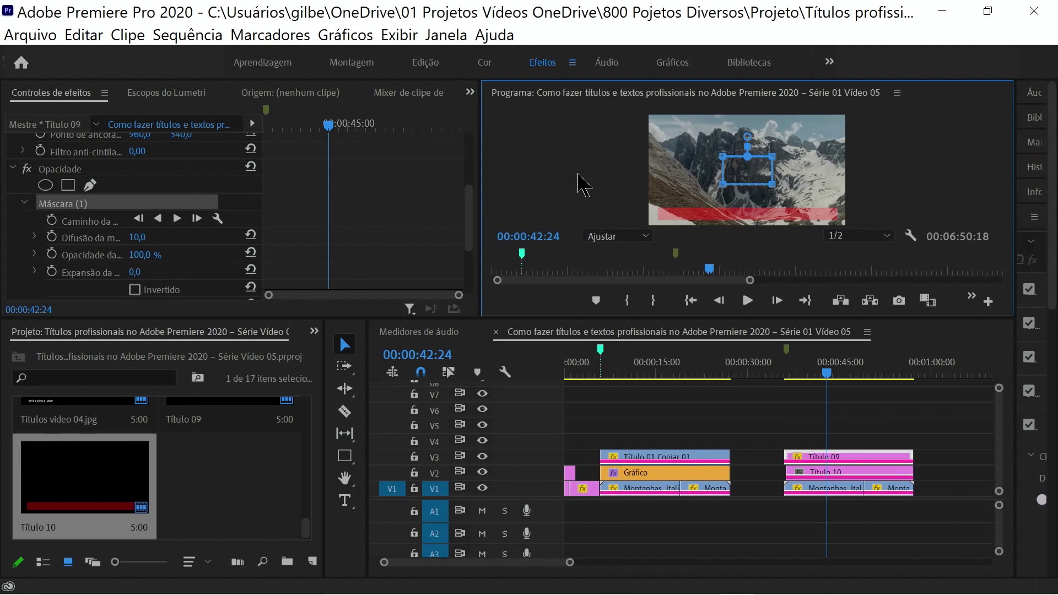
{"action": "key", "text": "grave"}
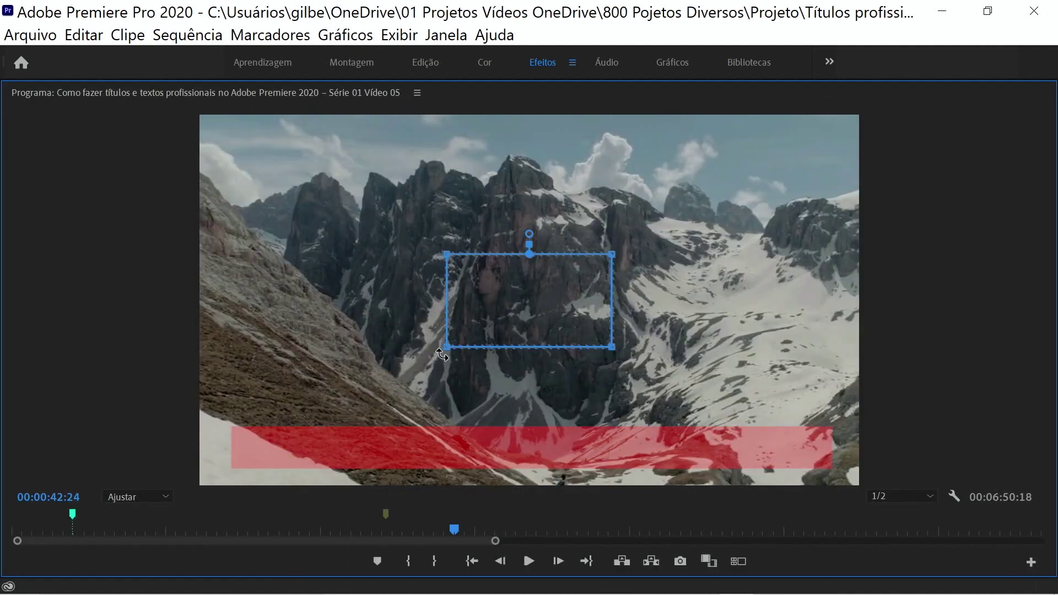
Step: Stretch and move Título 09's mask into a wide rectangle covering the red bar end to end
{"action": "left_click_drag", "start_coordinate": [447, 348], "coordinate": [448, 283]}
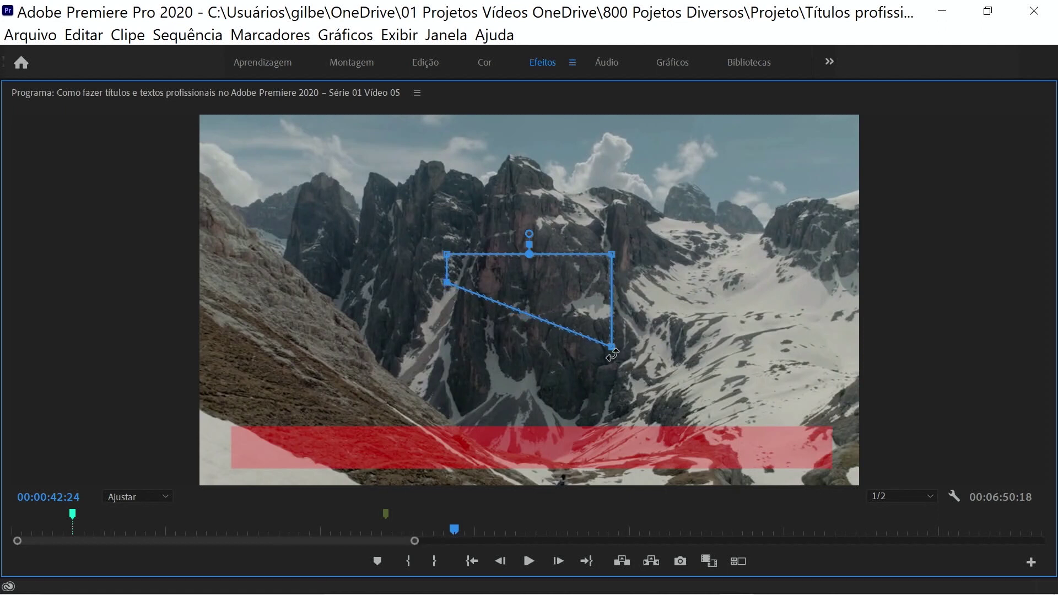
{"action": "mouse_move", "coordinate": [612, 348]}
{"action": "left_mouse_down"}
{"action": "mouse_move", "coordinate": [610, 292]}
{"action": "mouse_move", "coordinate": [833, 298]}
{"action": "left_mouse_up"}
{"action": "mouse_move", "coordinate": [576, 286]}
{"action": "left_mouse_down"}
{"action": "mouse_move", "coordinate": [555, 314]}
{"action": "mouse_move", "coordinate": [360, 450]}
{"action": "left_mouse_up"}
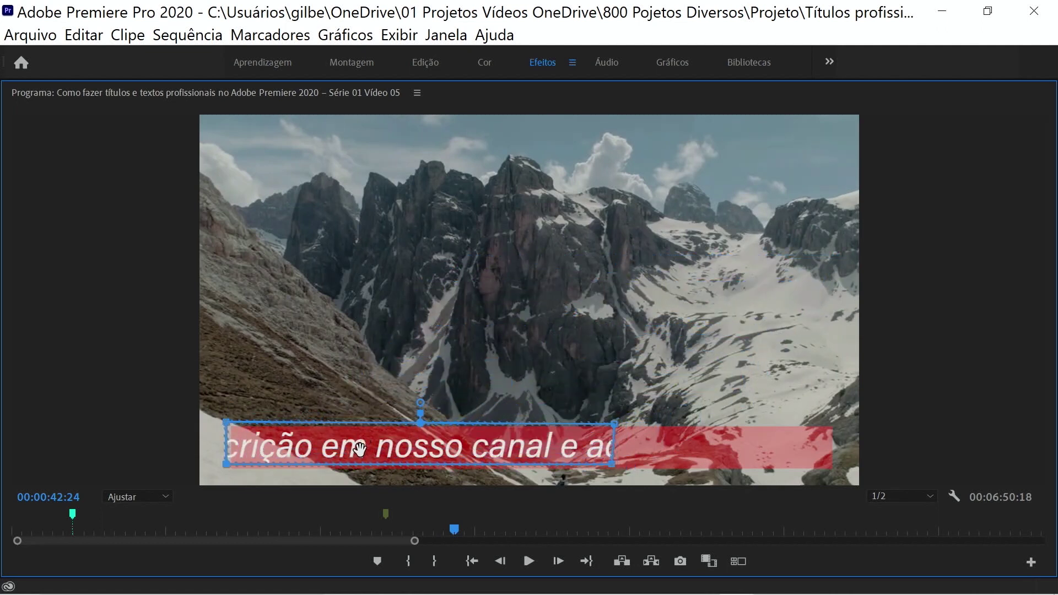
{"action": "left_click_drag", "start_coordinate": [361, 450], "coordinate": [363, 451]}
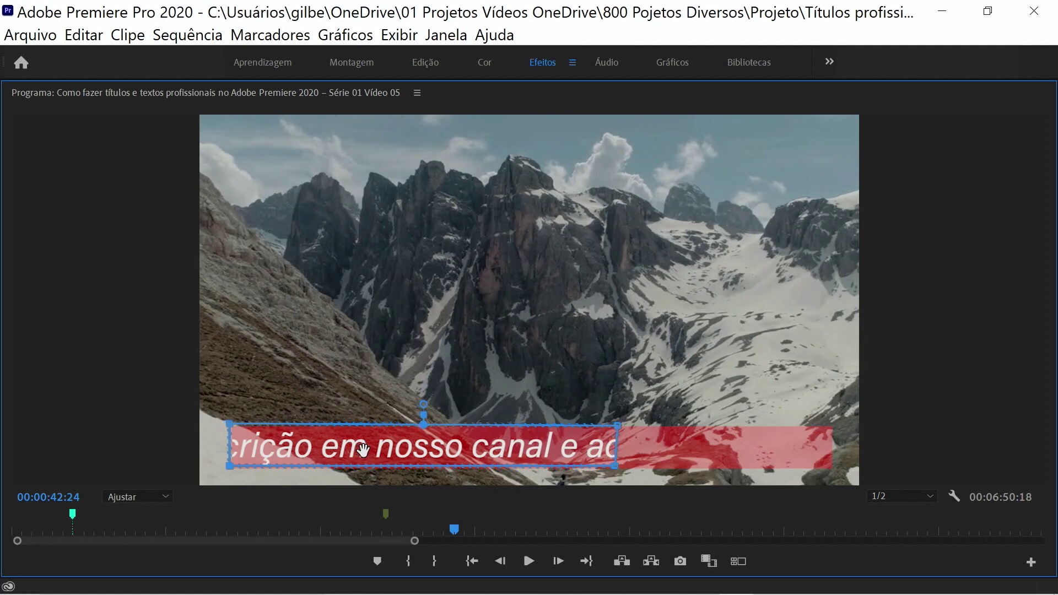
{"action": "left_click_drag", "start_coordinate": [616, 468], "coordinate": [840, 471]}
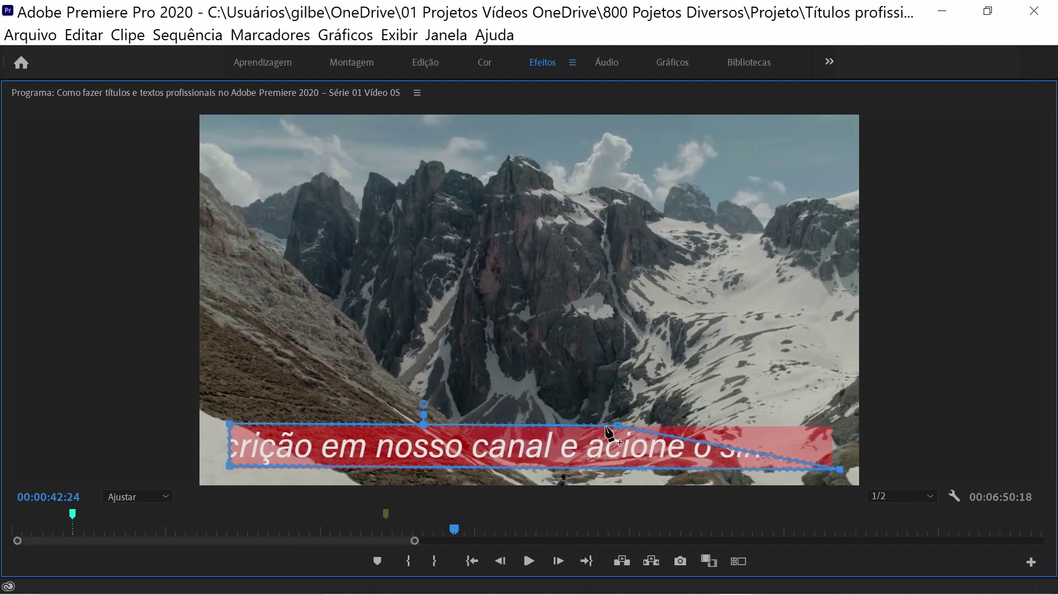
{"action": "left_click_drag", "start_coordinate": [612, 425], "coordinate": [833, 428]}
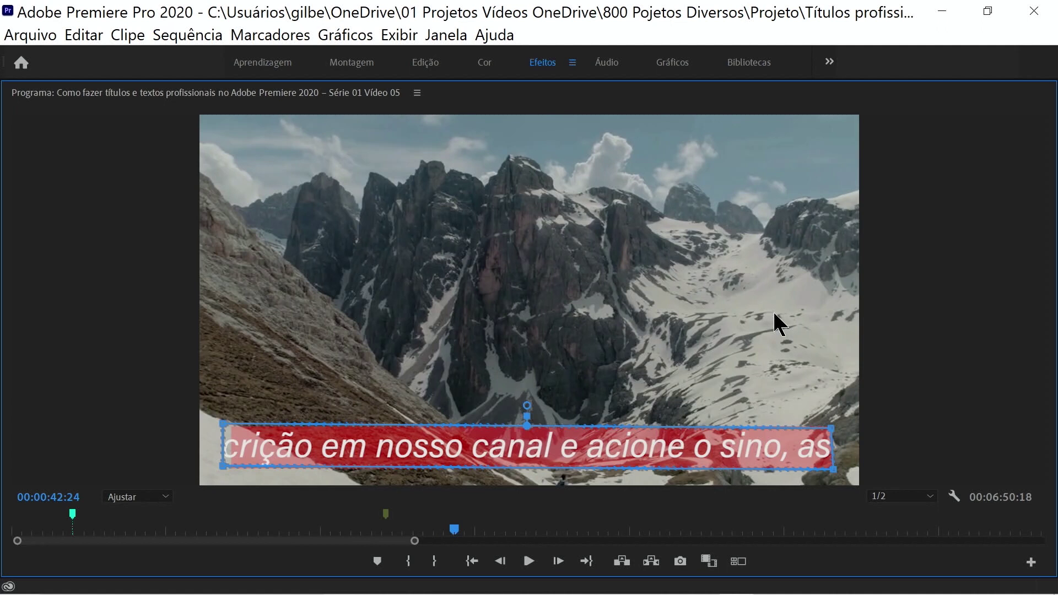
Step: Jump to the start of the mountain clip and play the masked crawl full screen
{"action": "key", "text": "grave"}
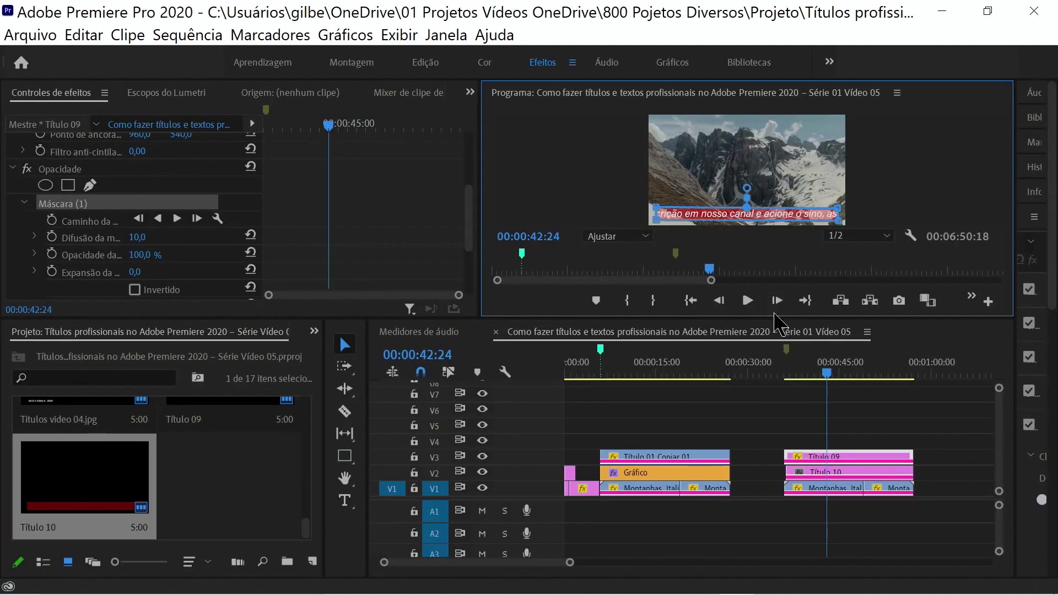
{"action": "left_click_drag", "start_coordinate": [828, 377], "coordinate": [818, 380]}
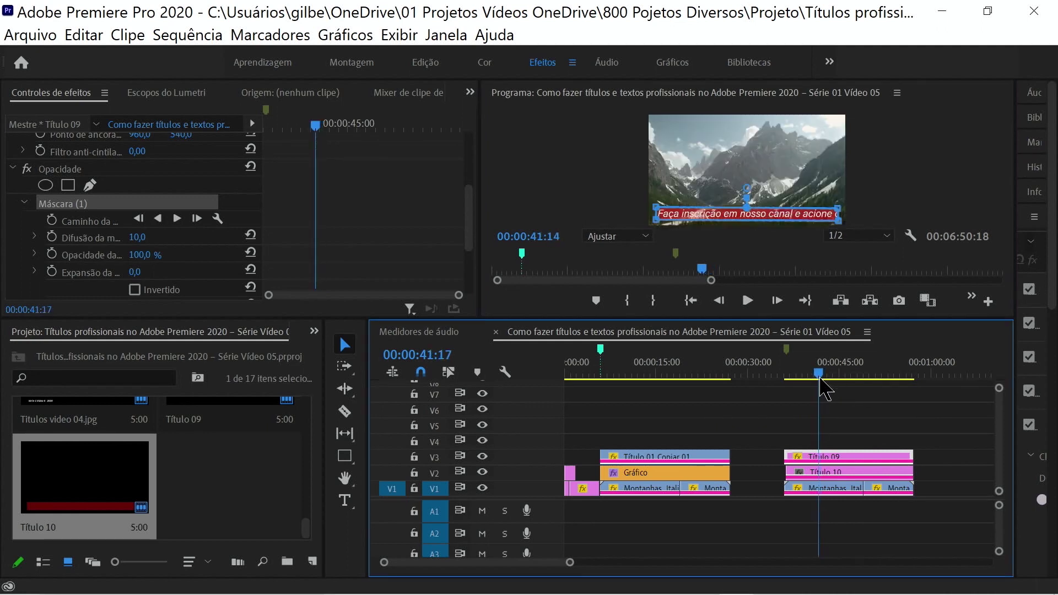
{"action": "left_click", "coordinate": [827, 422]}
{"action": "key", "text": "Up"}
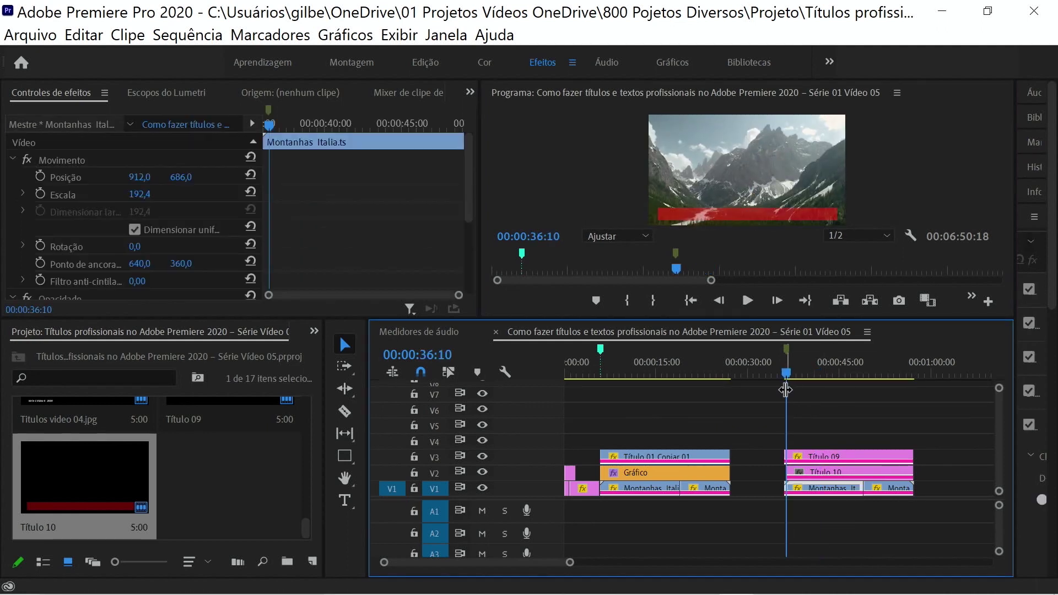
{"action": "key", "text": "ctrl+grave"}
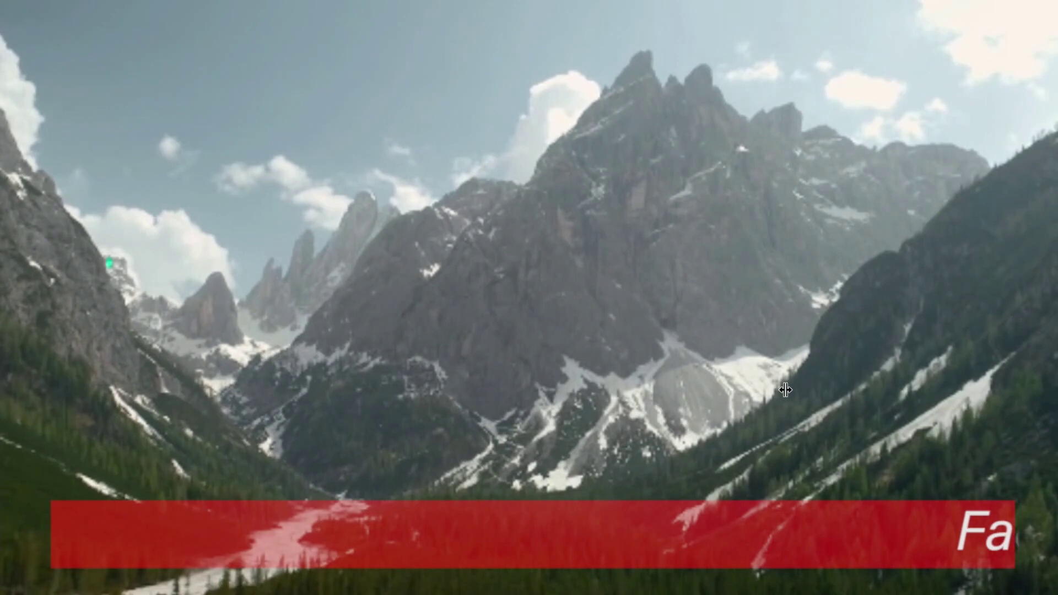